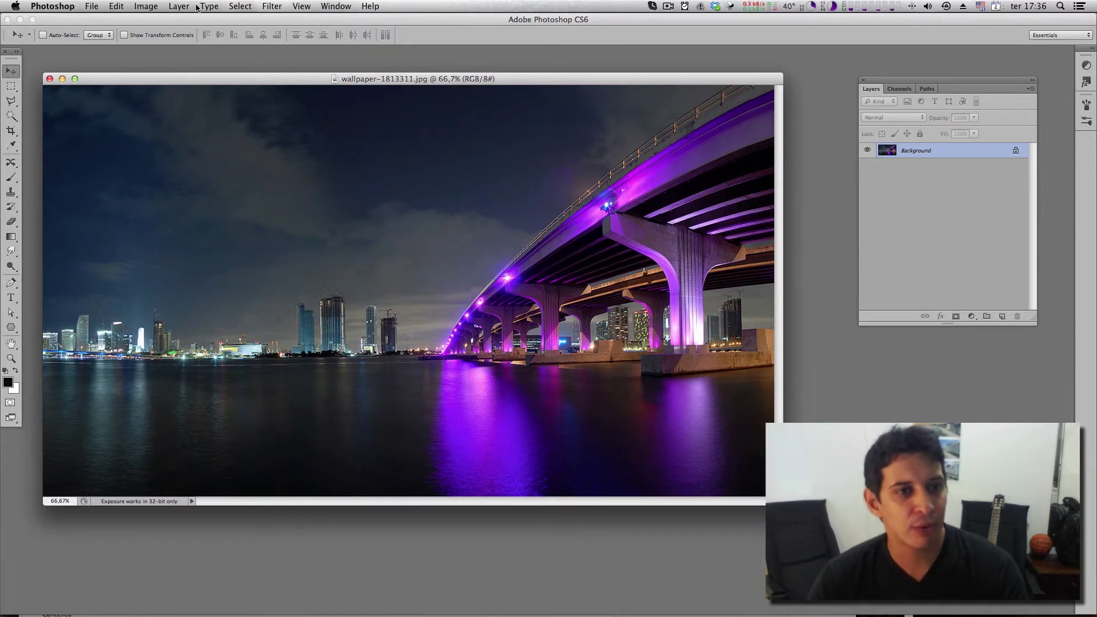
# Compare the direct image adjustment commands with the adjustment layer types available for the Background layer.
pyautogui.click(145, 7)
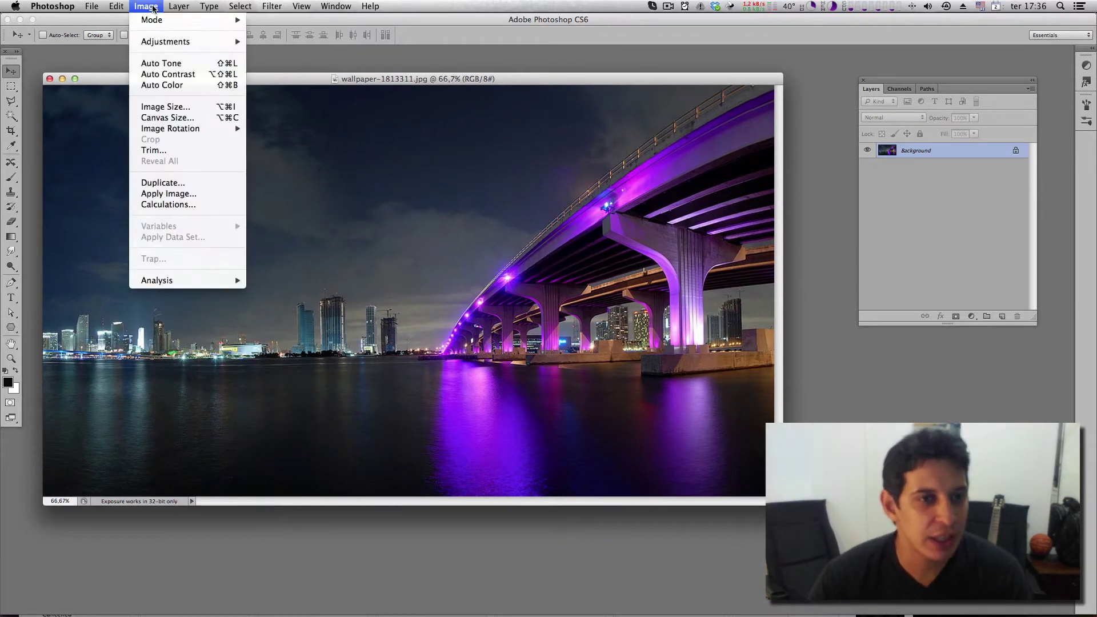
pyautogui.moveTo(180, 44)
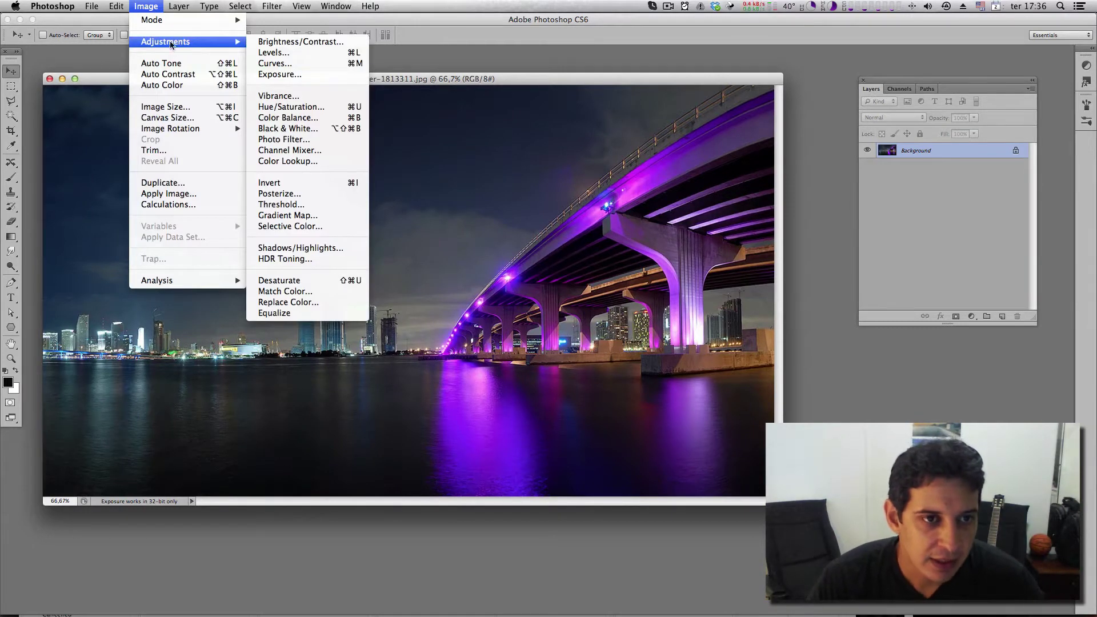
pyautogui.click(974, 298)
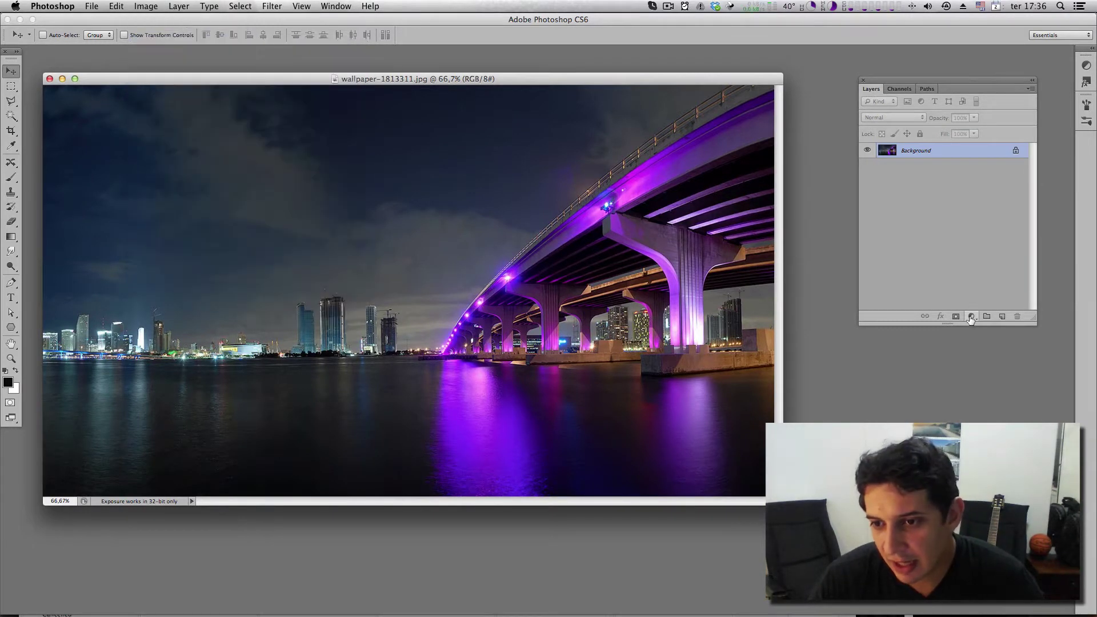
pyautogui.click(971, 316)
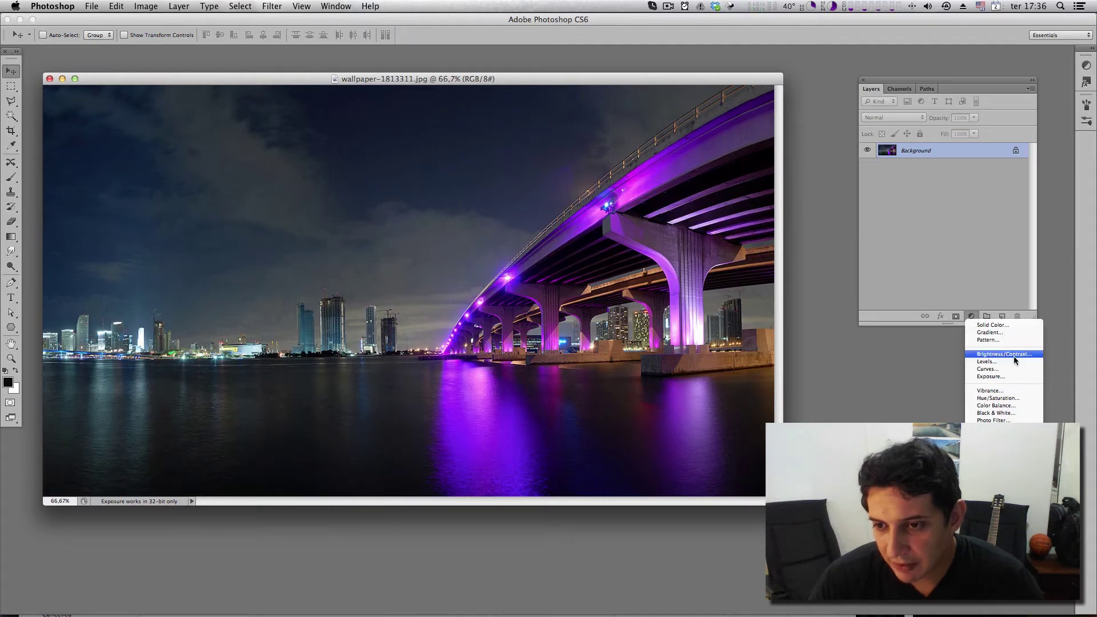
pyautogui.click(154, 10)
pyautogui.moveTo(177, 45)
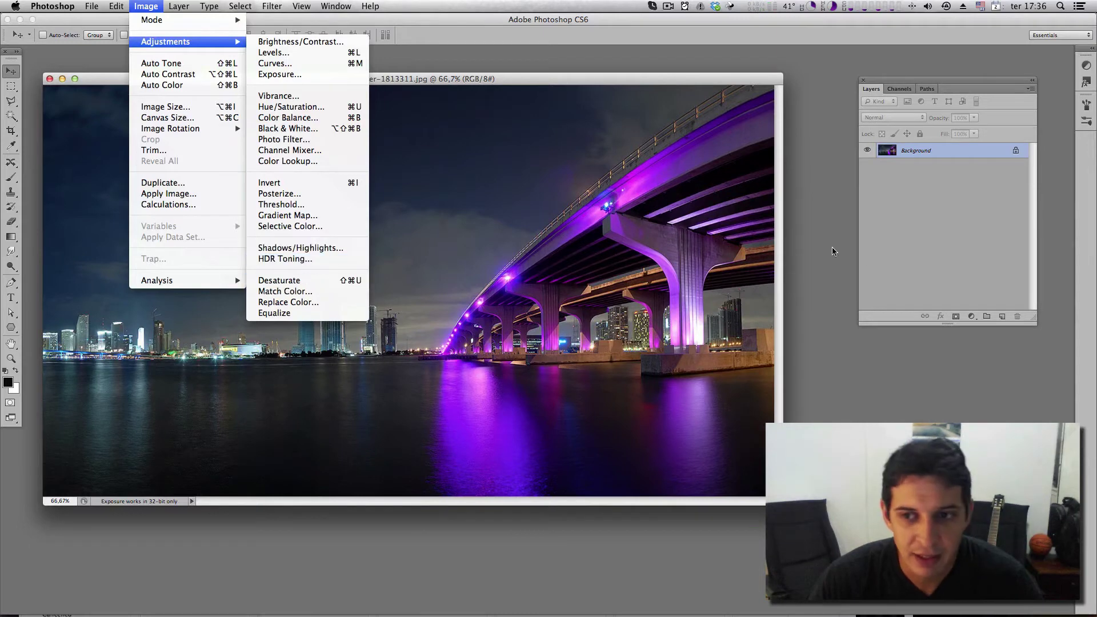
pyautogui.click(947, 245)
pyautogui.click(971, 316)
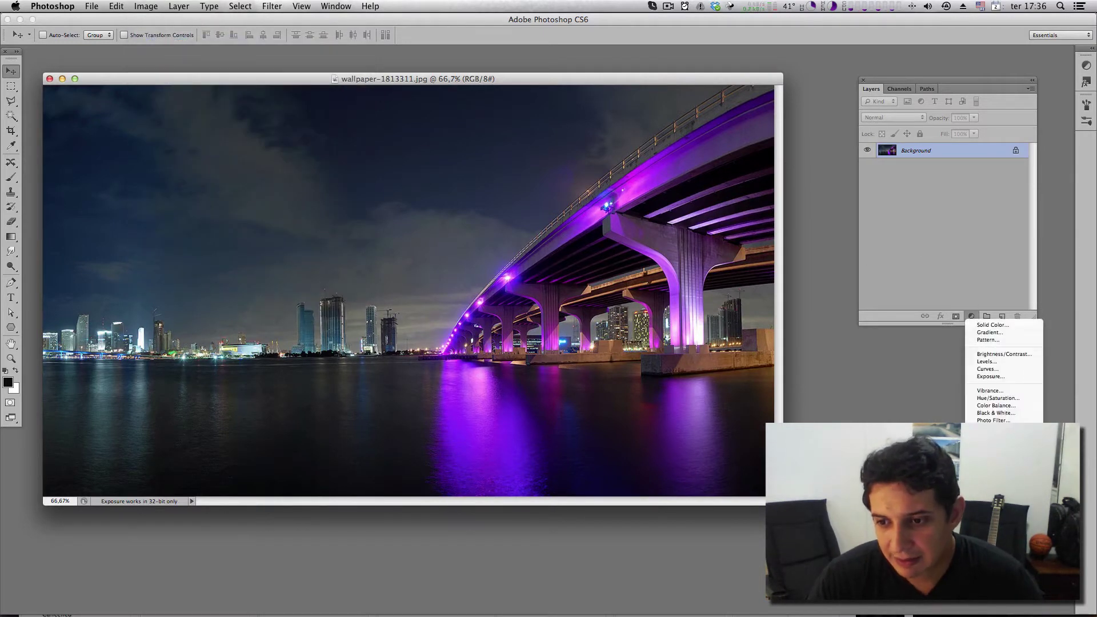
pyautogui.click(979, 265)
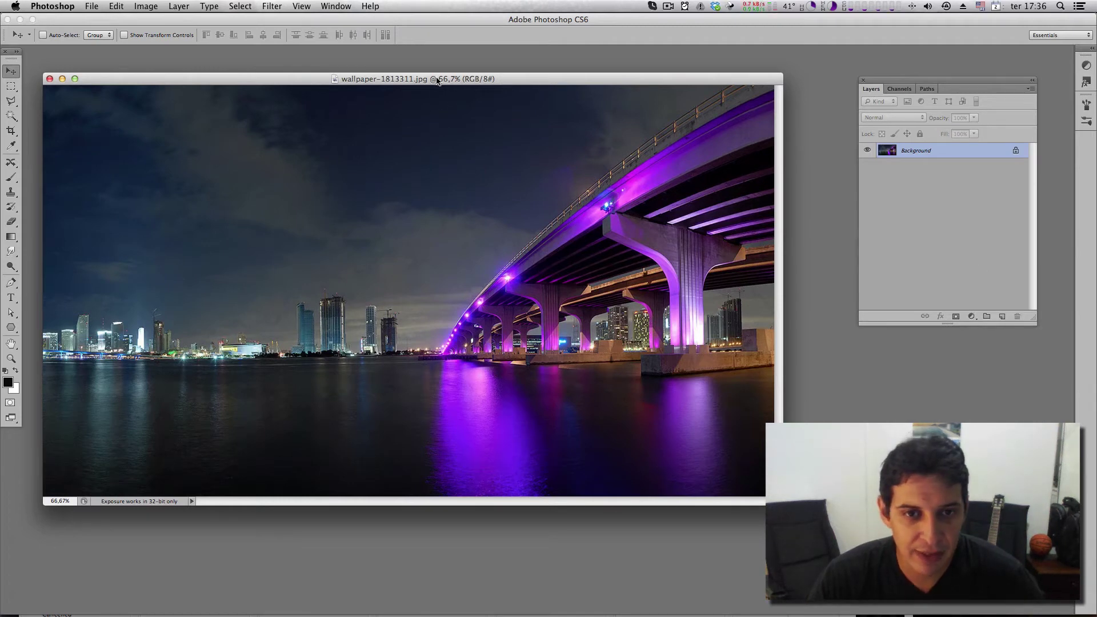
pyautogui.click(148, 7)
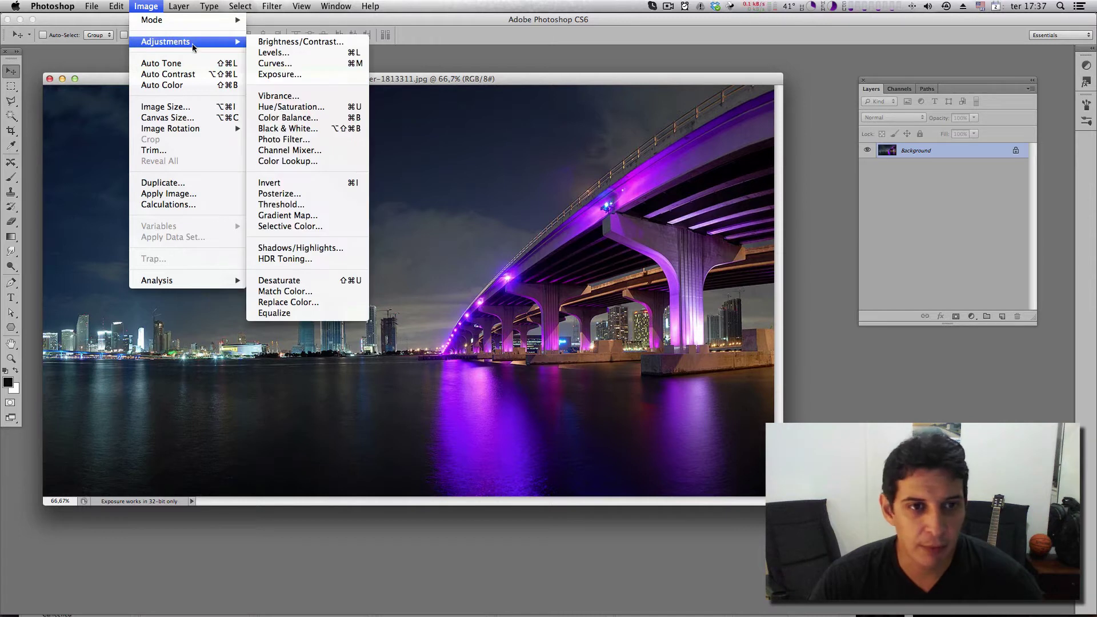
pyautogui.moveTo(171, 44)
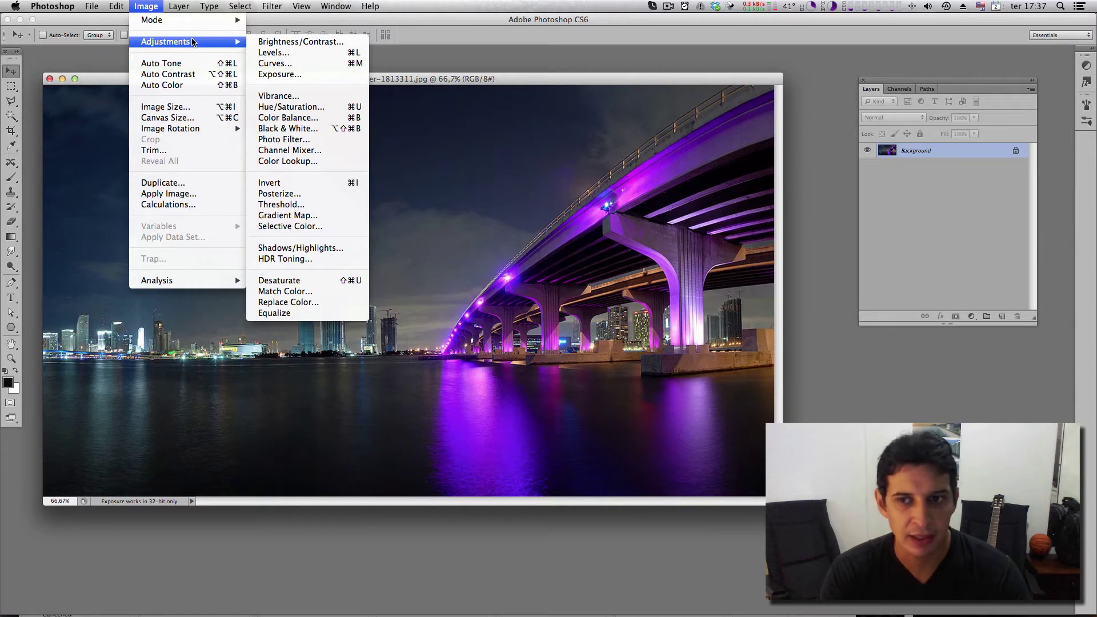
pyautogui.click(971, 316)
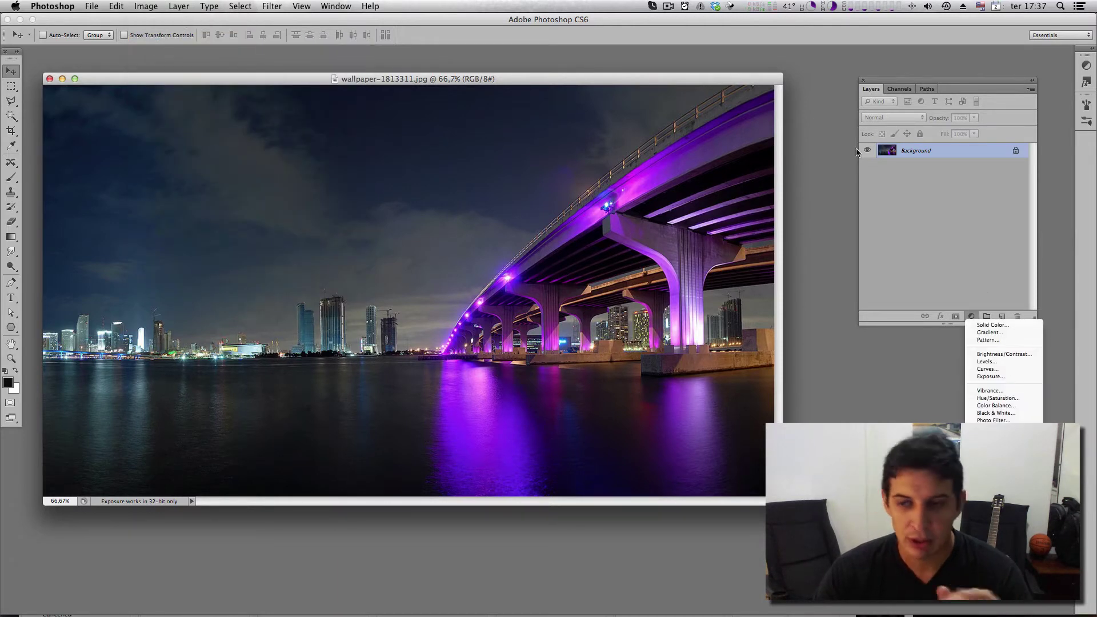
pyautogui.click(973, 234)
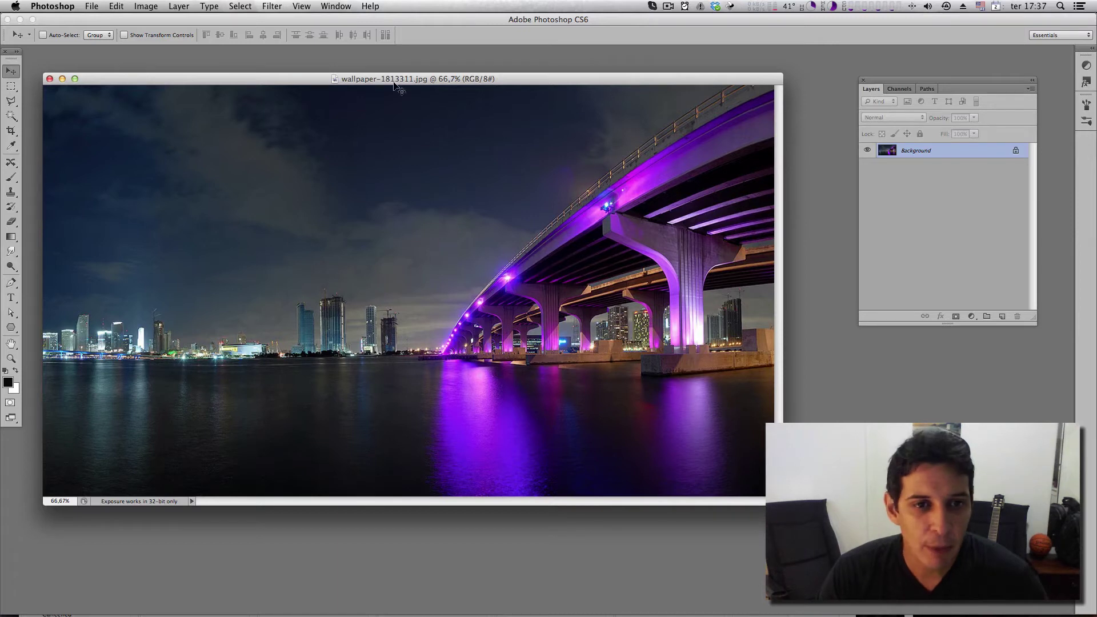
# Apply a Hue/Saturation adjustment directly to the Background layer with hue +33 and saturation +41.
pyautogui.moveTo(437, 78); pyautogui.dragTo(459, 74)
pyautogui.click(153, 8)
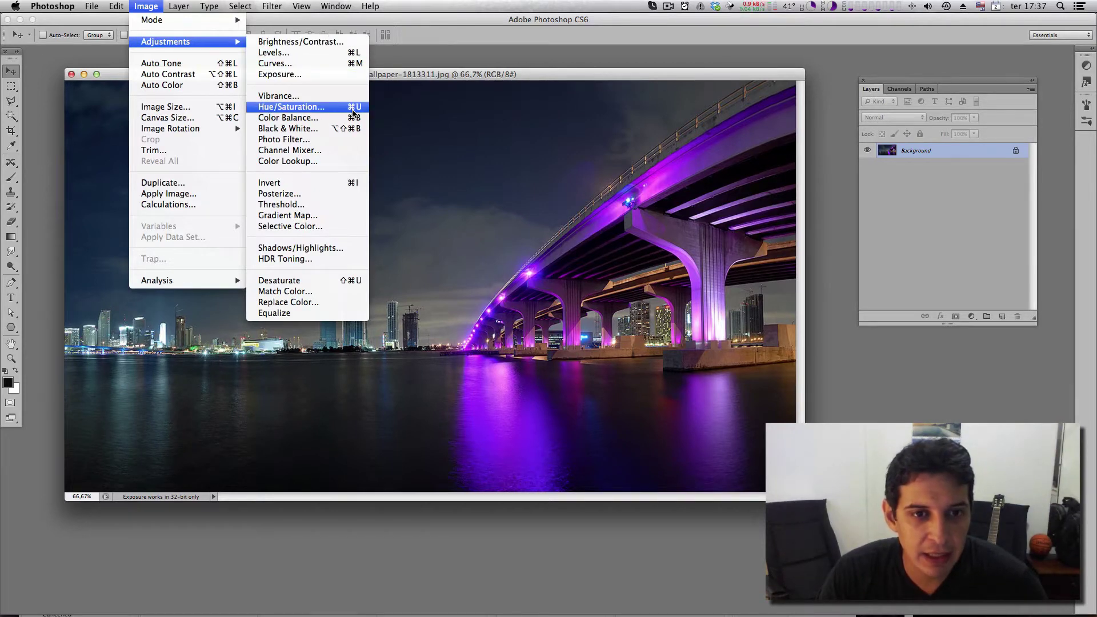
pyautogui.click(291, 107)
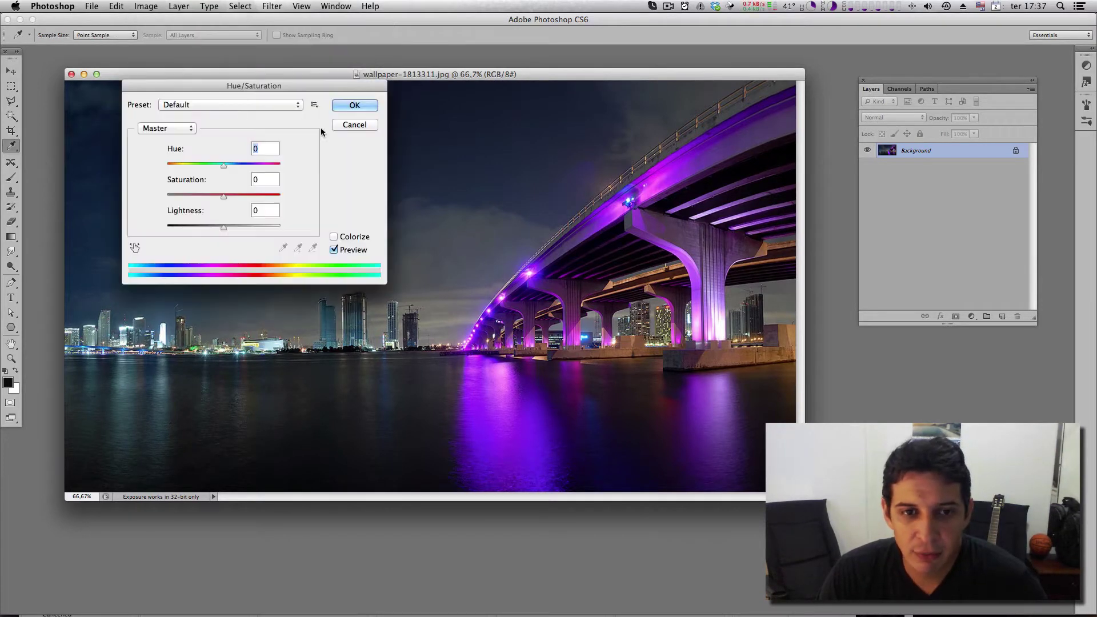
pyautogui.moveTo(293, 96); pyautogui.dragTo(380, 141)
pyautogui.moveTo(313, 209); pyautogui.dragTo(334, 238)
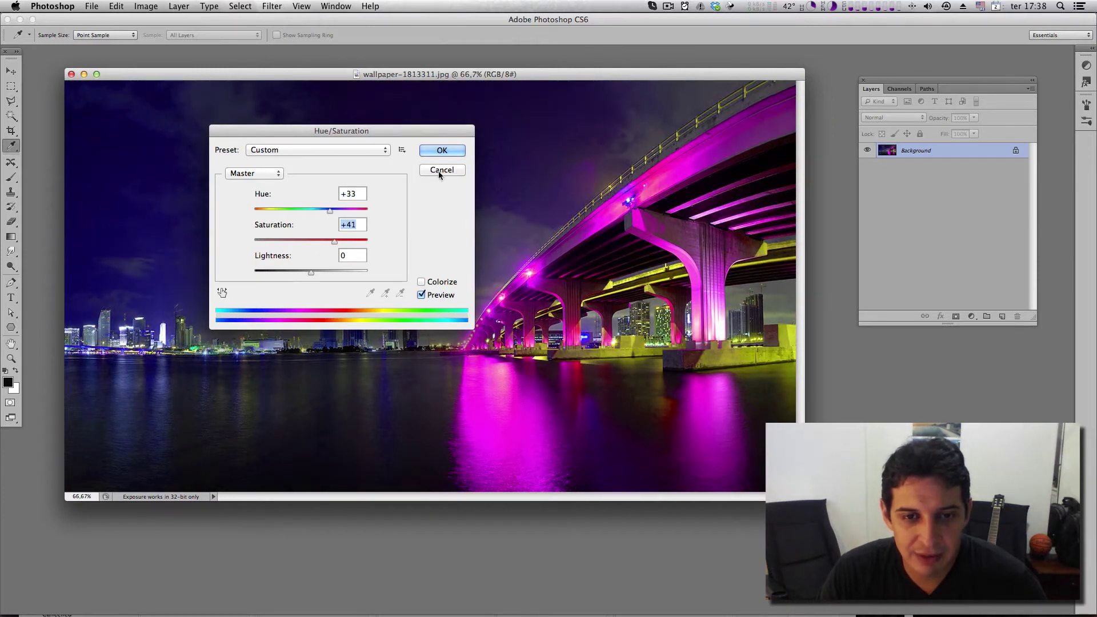
pyautogui.click(442, 151)
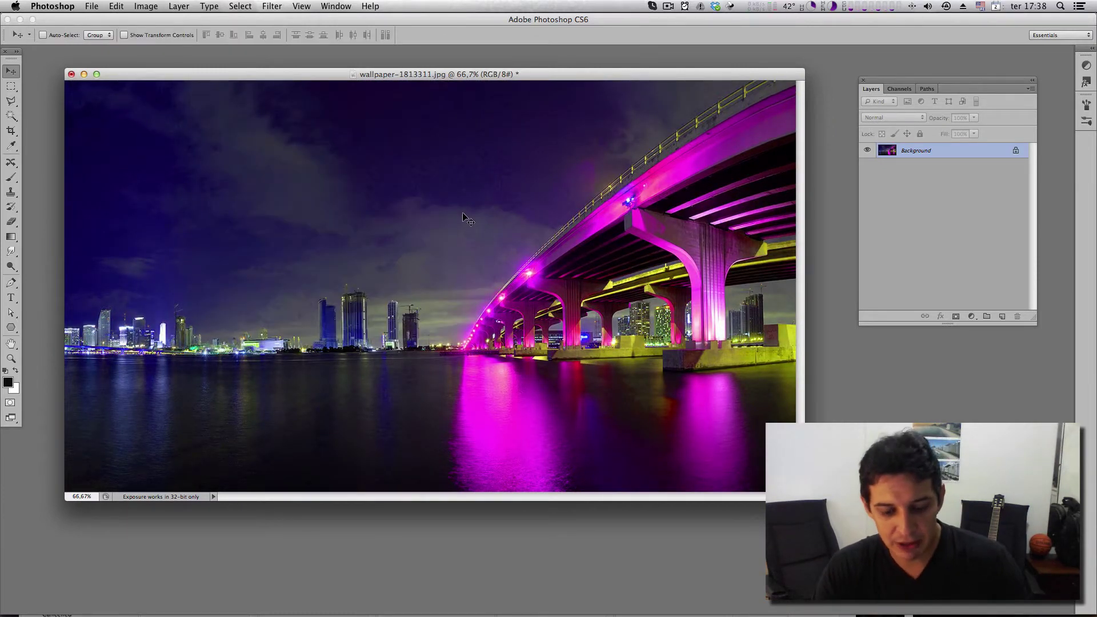
# Undo and redo the direct Hue/Saturation change to compare both versions, ending with the change undone.
pyautogui.press('super+z')
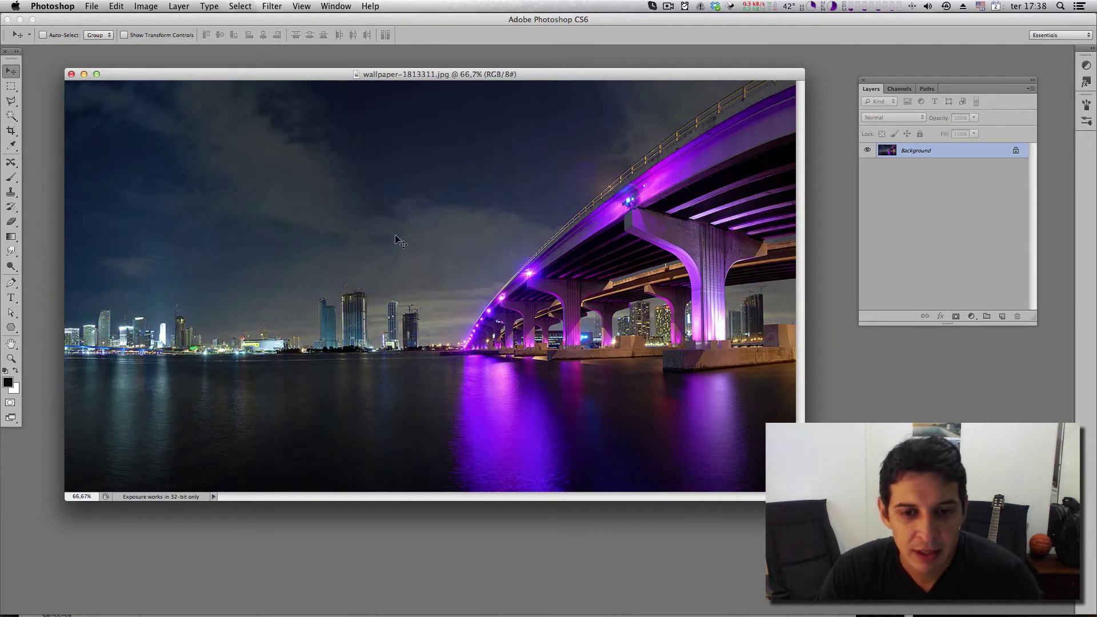
pyautogui.press('super+z')
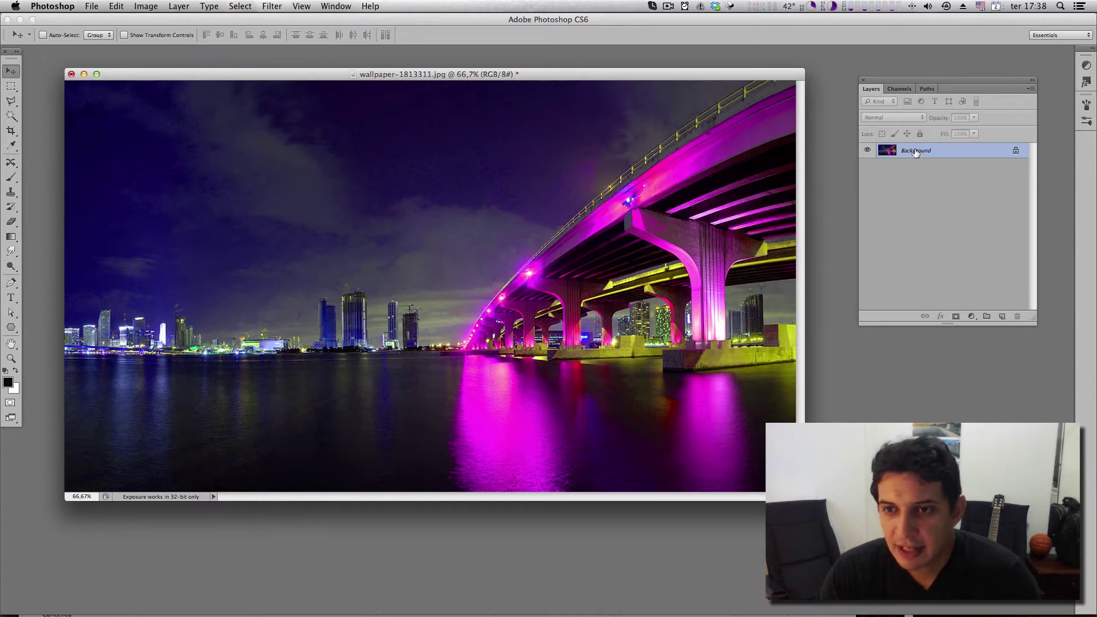
pyautogui.press('super+z')
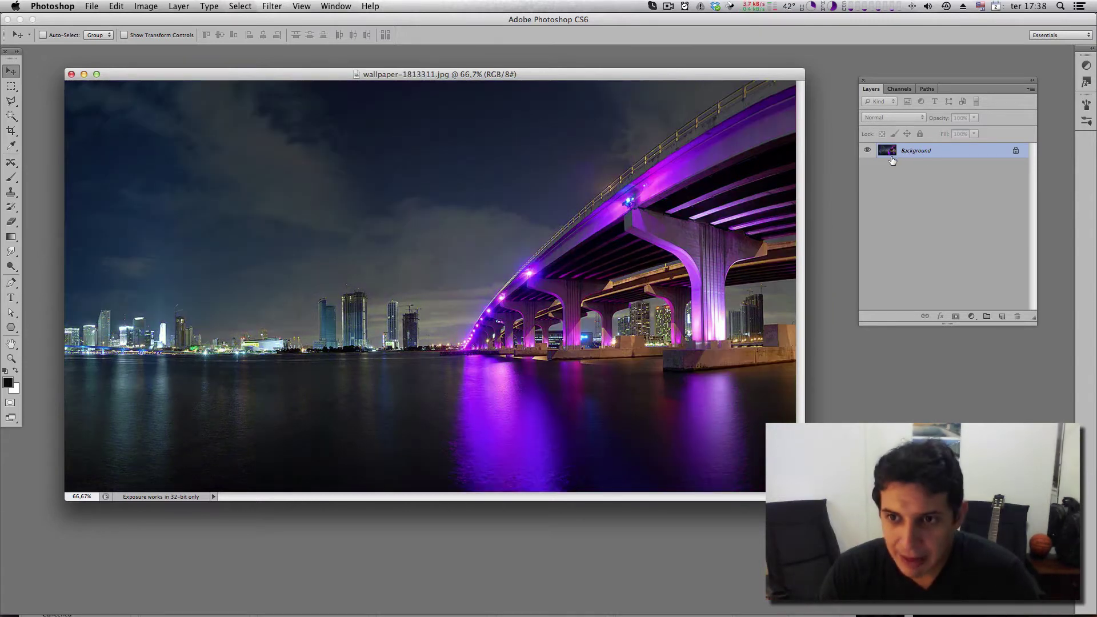
pyautogui.press('super+z')
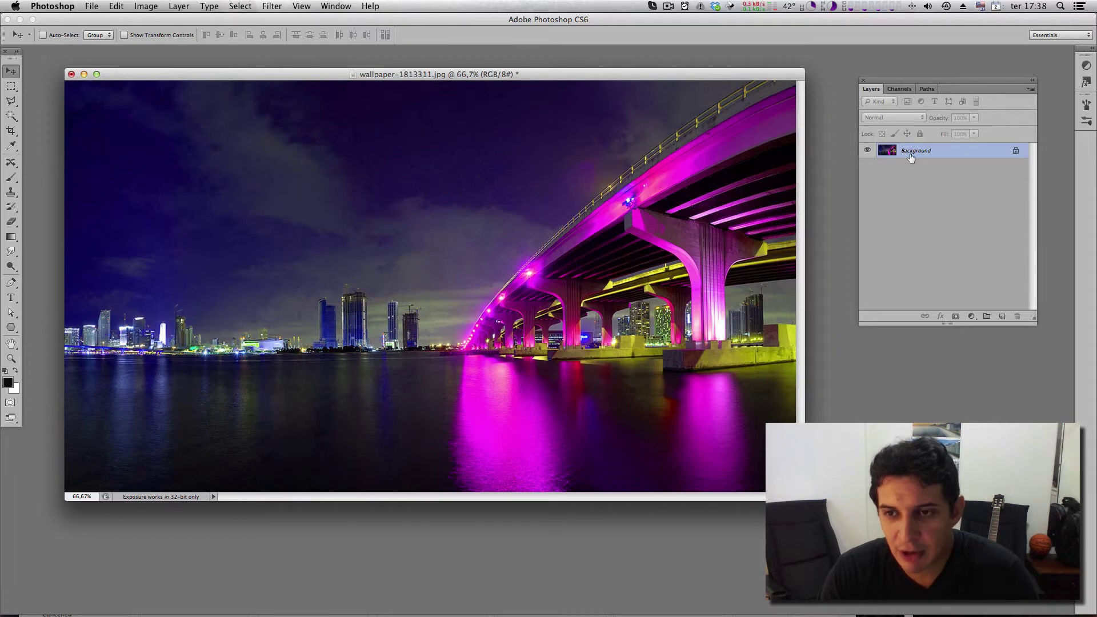
pyautogui.press('super+z')
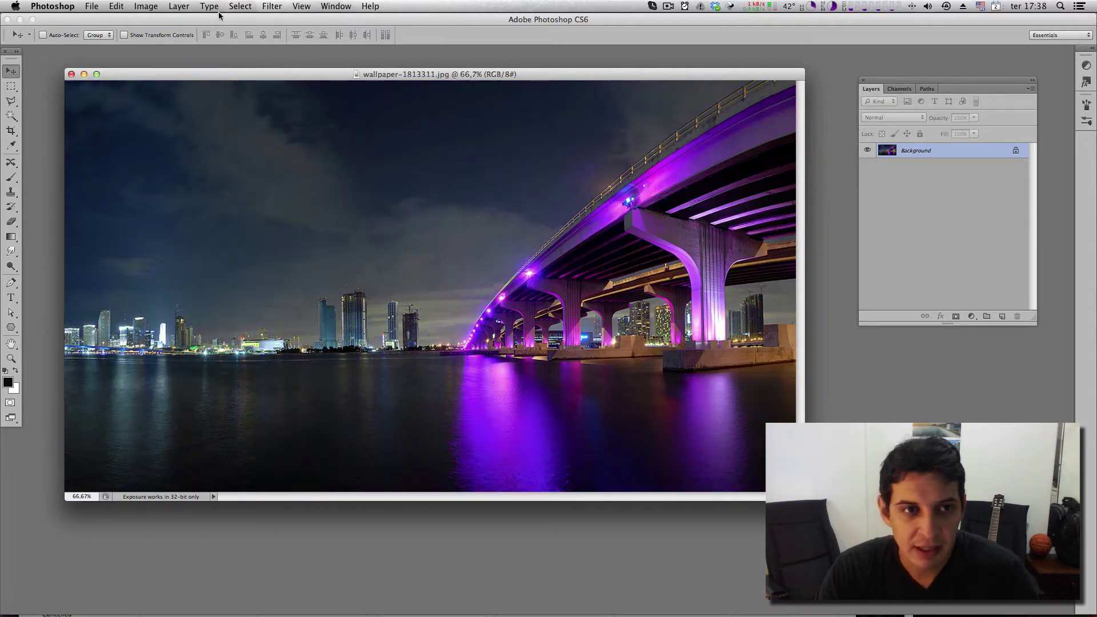
pyautogui.click(146, 6)
pyautogui.moveTo(174, 42)
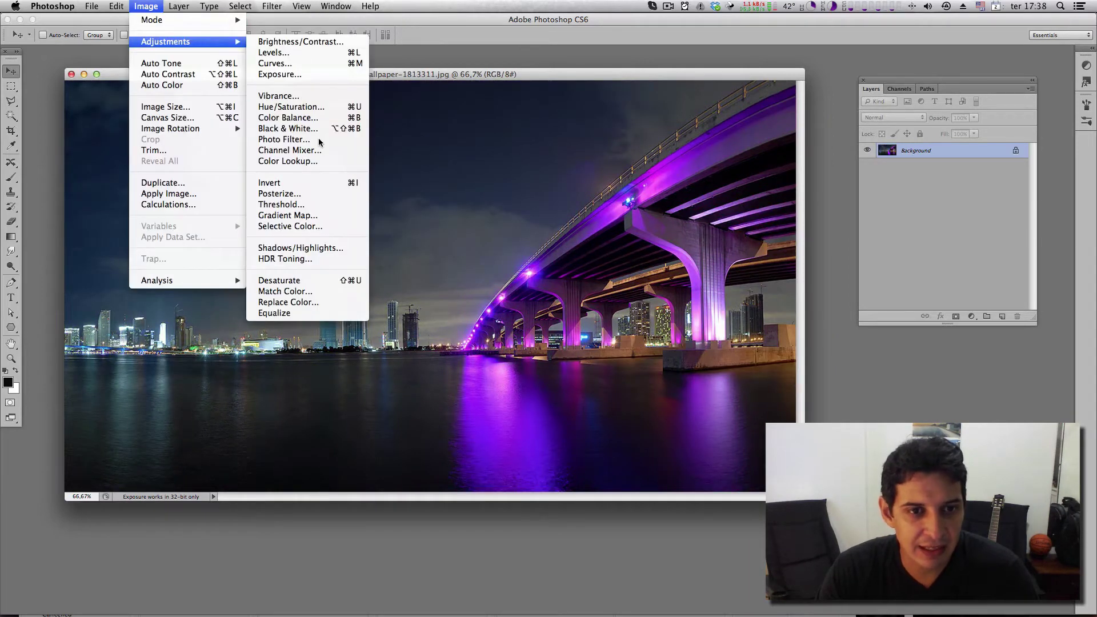
pyautogui.click(468, 177)
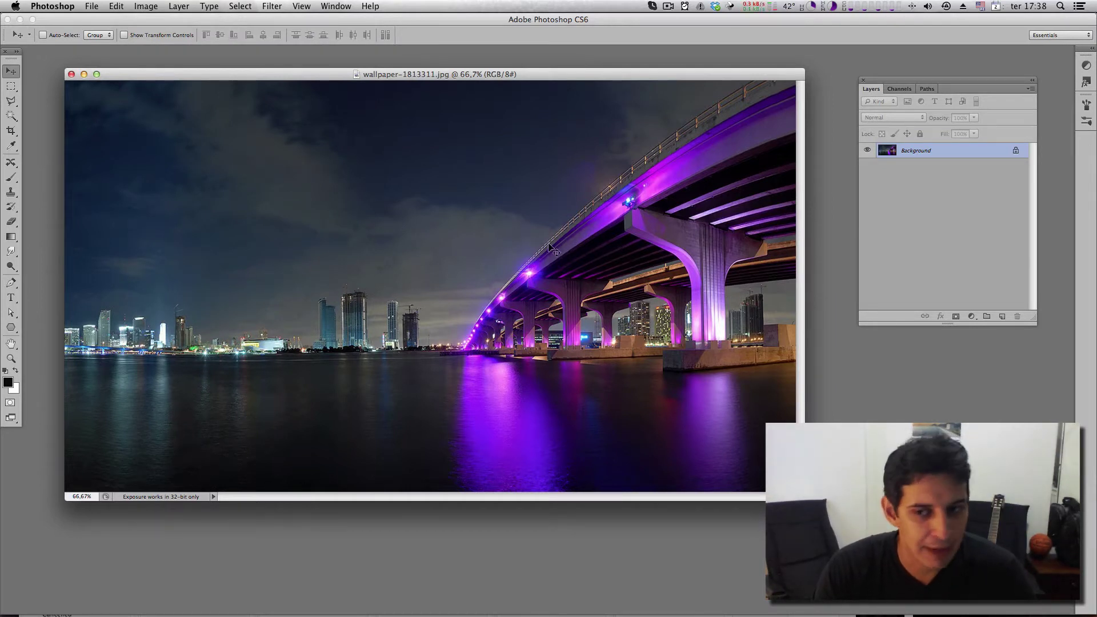
# Add a Hue/Saturation adjustment layer above the Background with hue +44, and close its properties.
pyautogui.click(972, 317)
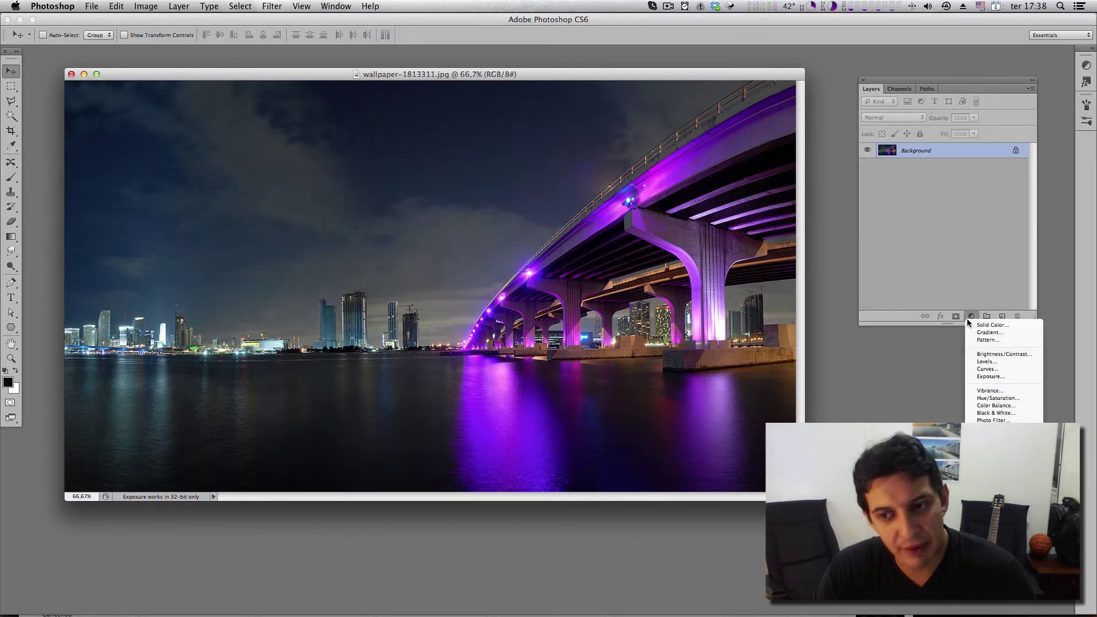
pyautogui.click(1015, 398)
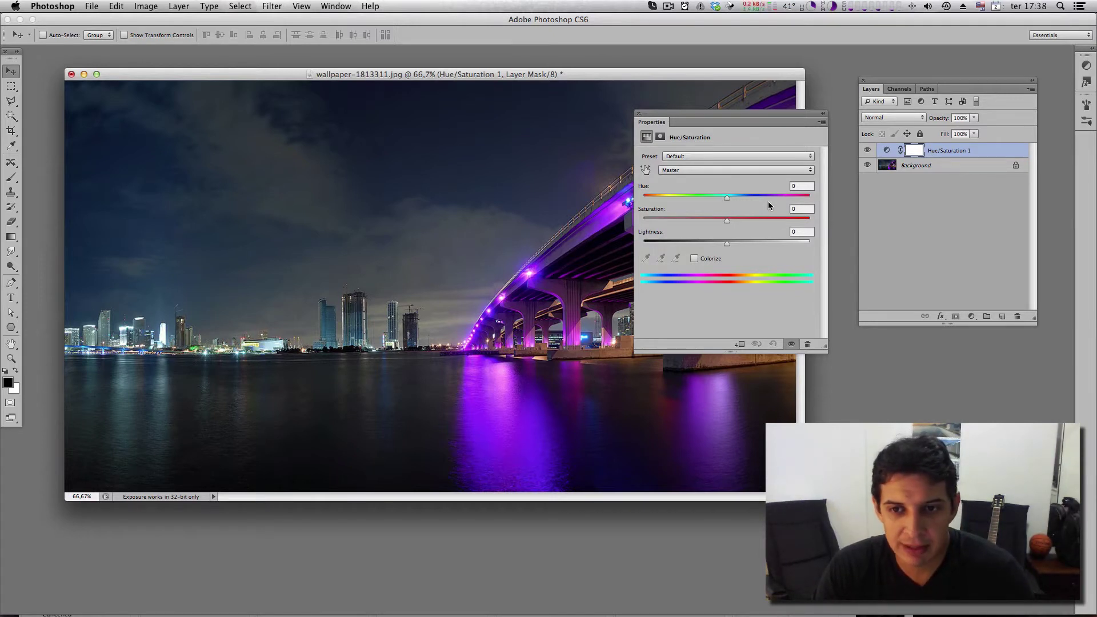
pyautogui.moveTo(768, 198); pyautogui.dragTo(764, 197)
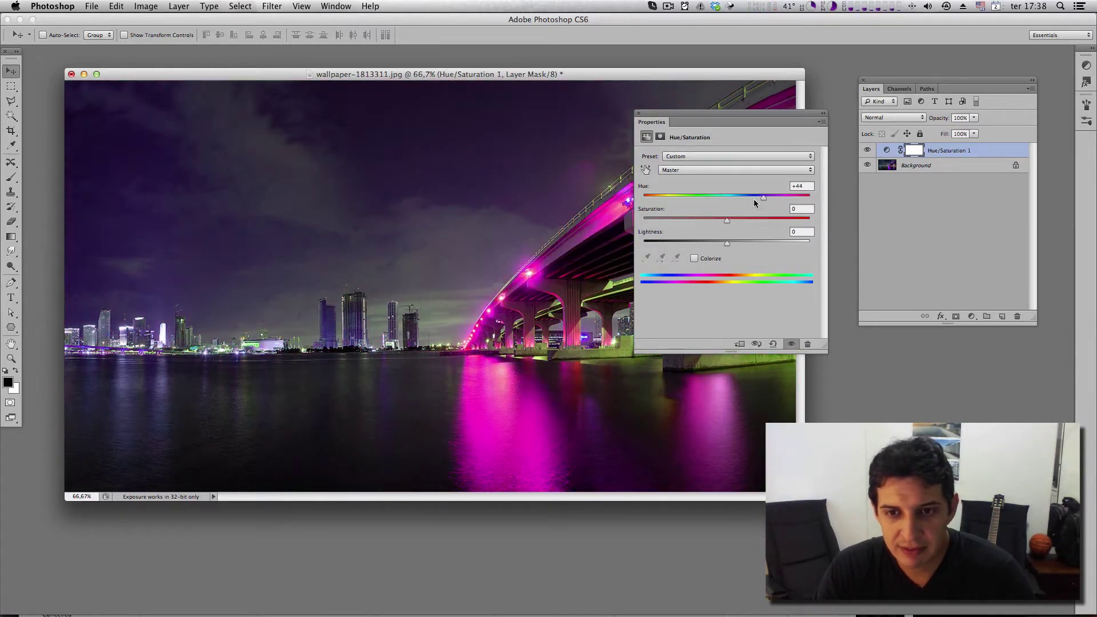
pyautogui.click(638, 113)
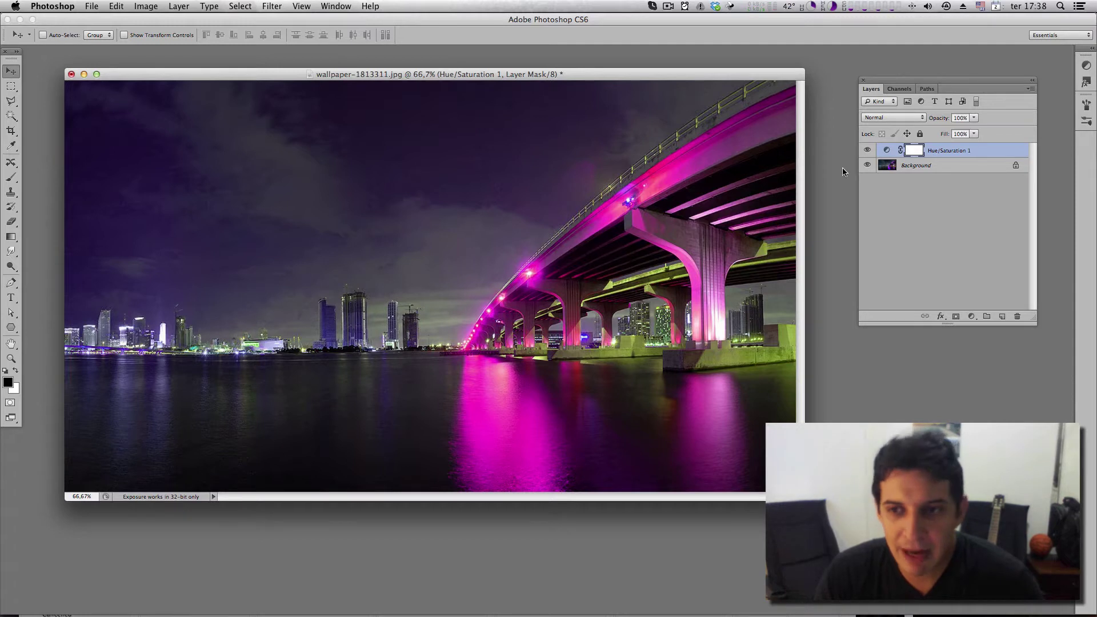
# Examine the Background and Hue/Saturation layers separately, and compare the photo with the adjustment layer hidden and shown.
pyautogui.click(958, 169)
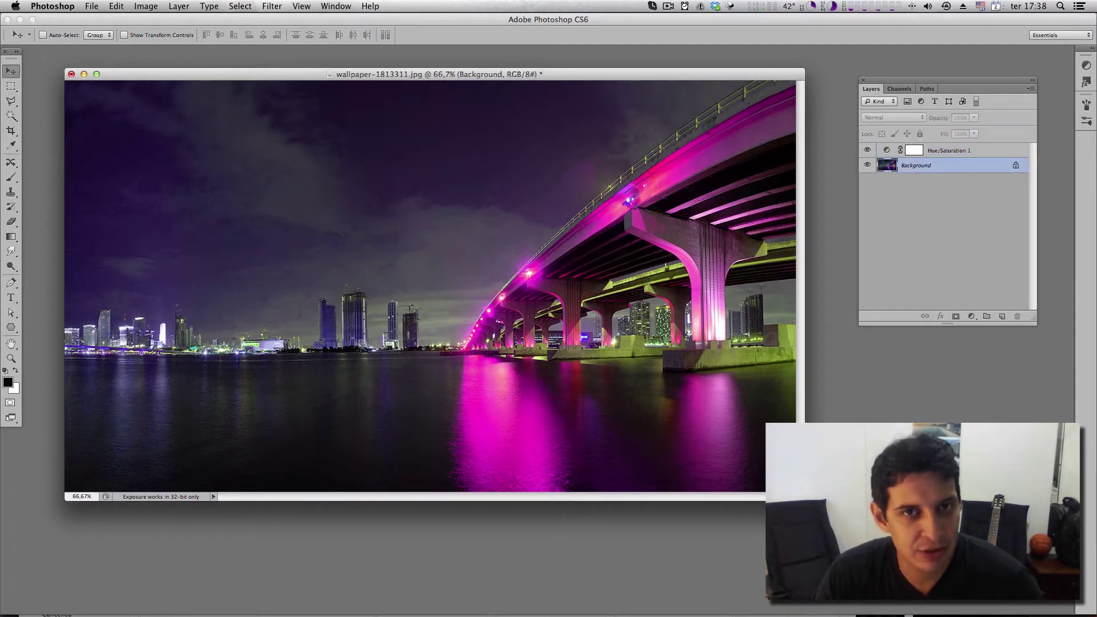
pyautogui.click(990, 151)
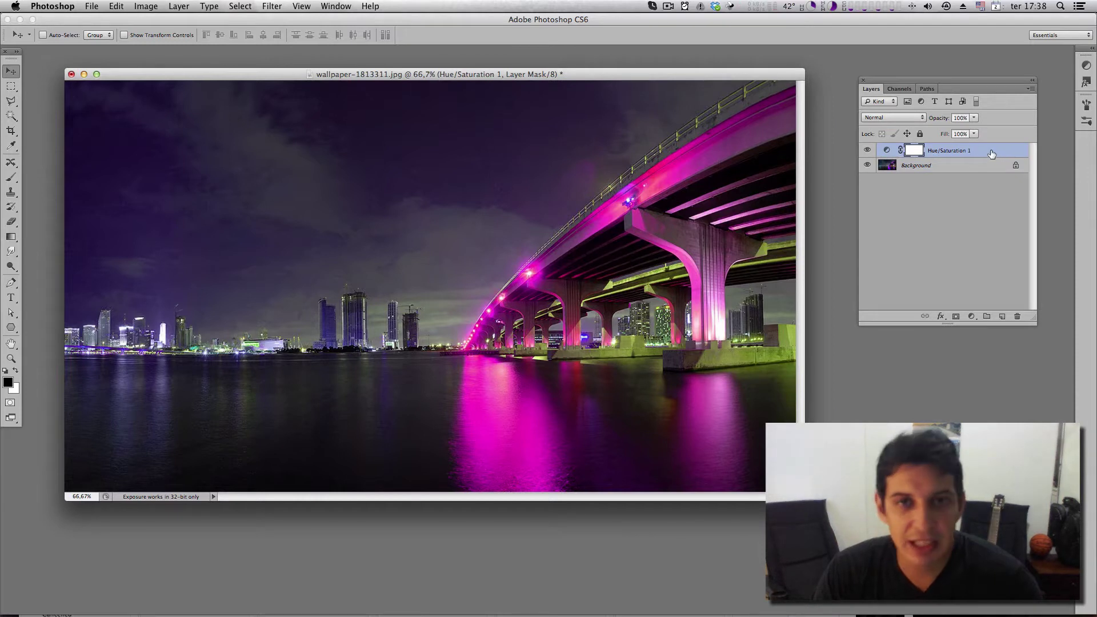
pyautogui.click(968, 168)
pyautogui.click(960, 154)
pyautogui.click(956, 170)
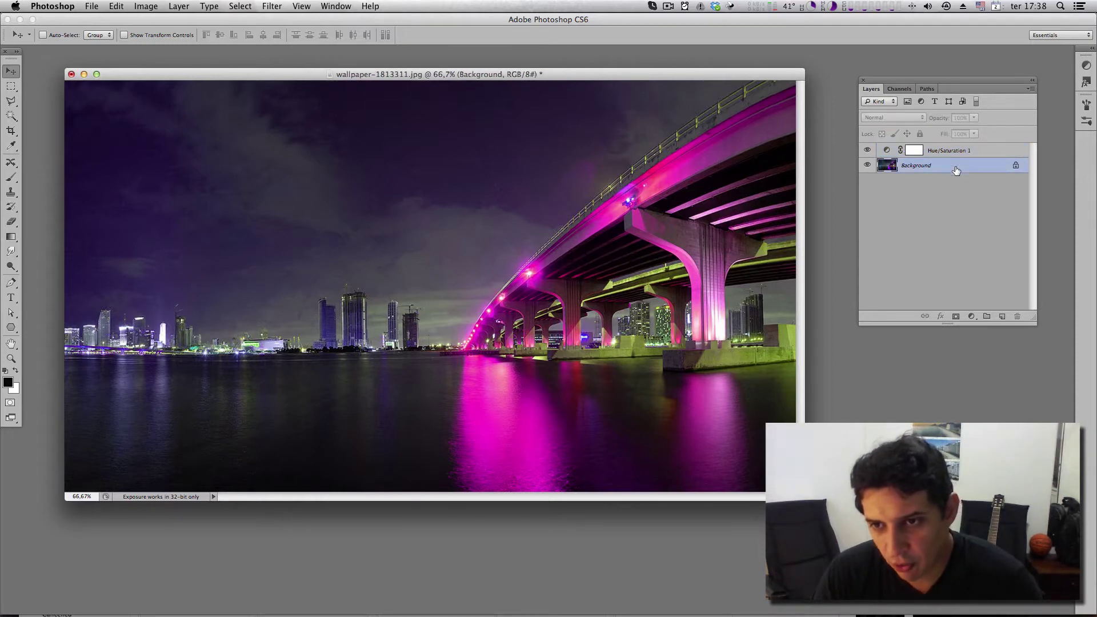
pyautogui.click(984, 155)
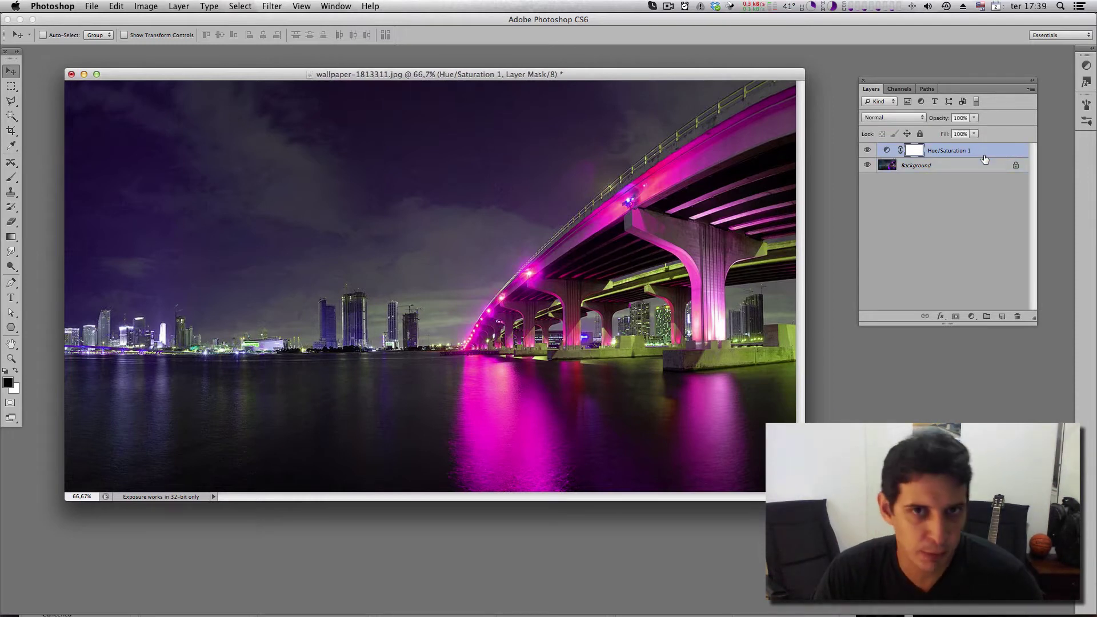
pyautogui.click(867, 151)
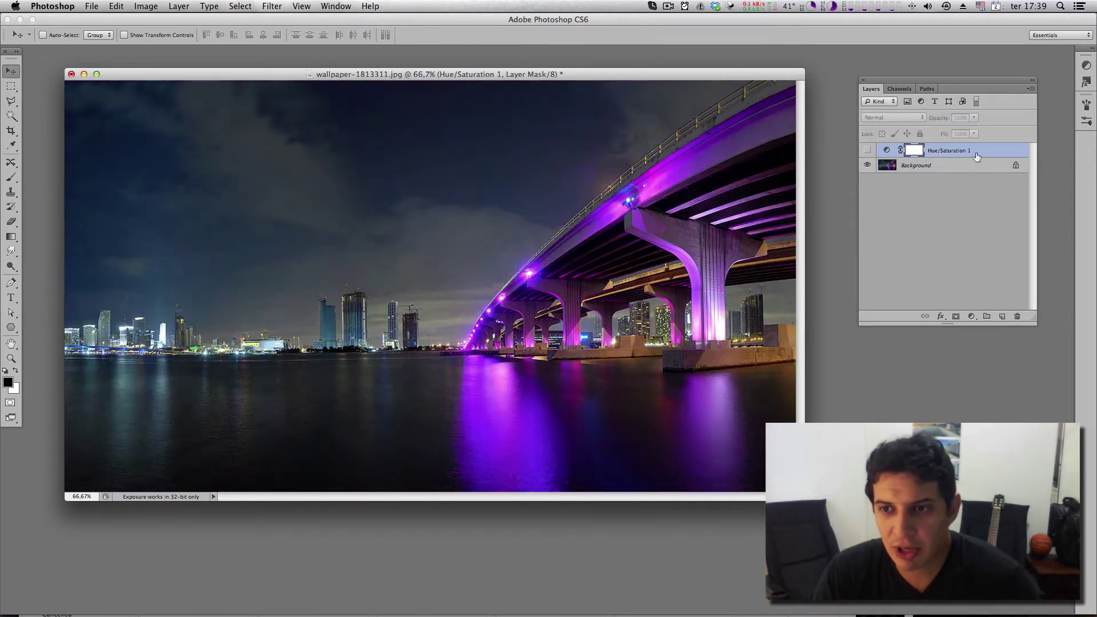
pyautogui.click(867, 151)
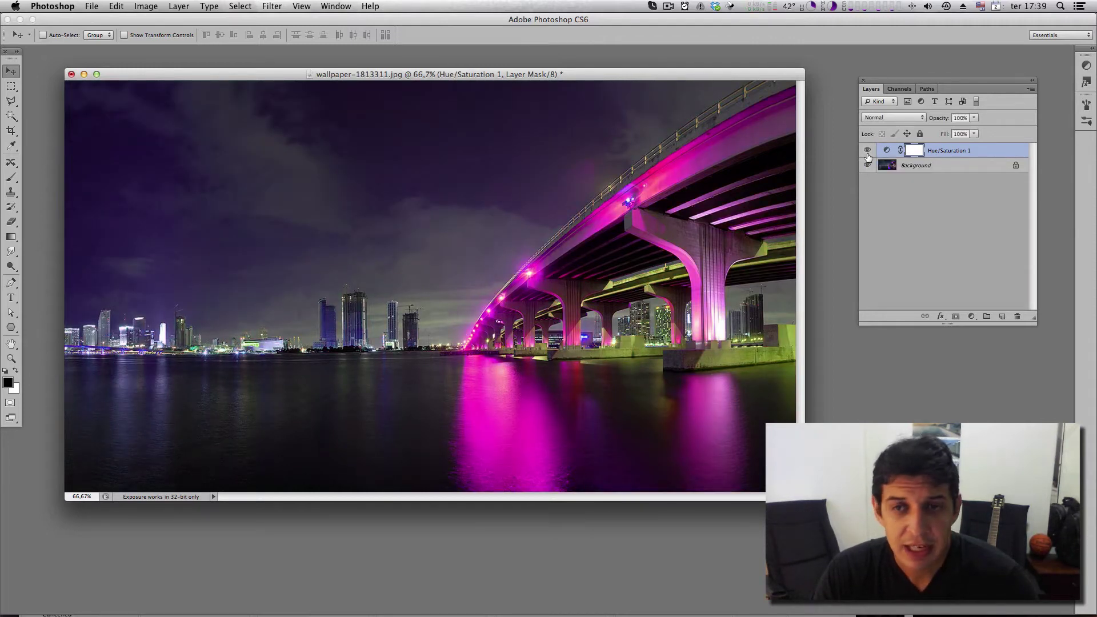
# Edit the existing Hue/Saturation adjustment layer, setting its hue to +31, and close its properties.
pyautogui.doubleClick(988, 152)
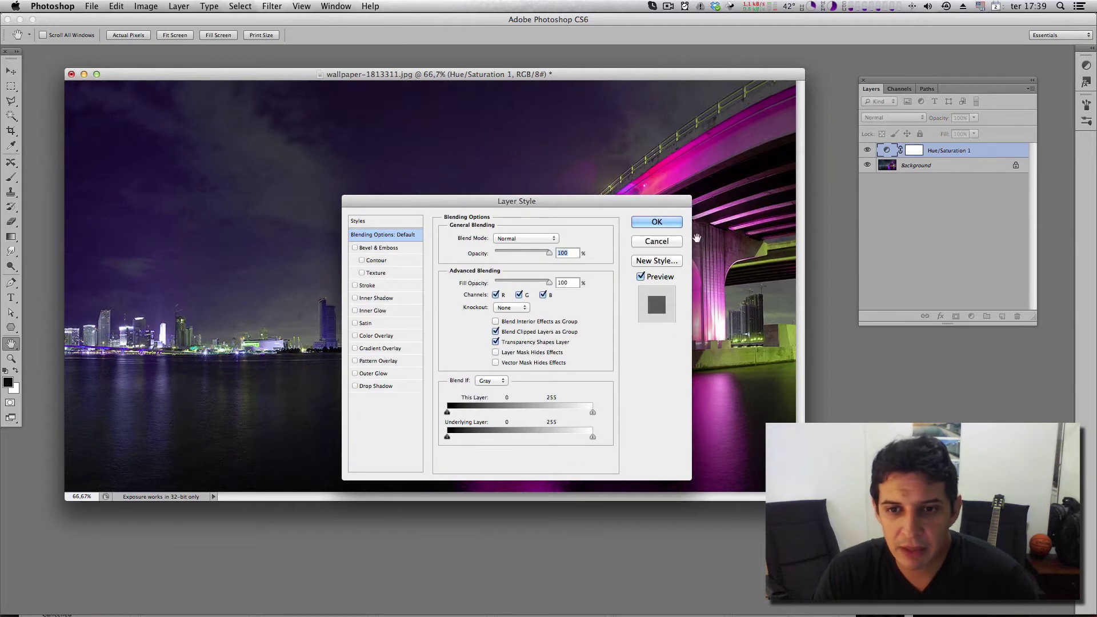
pyautogui.click(673, 244)
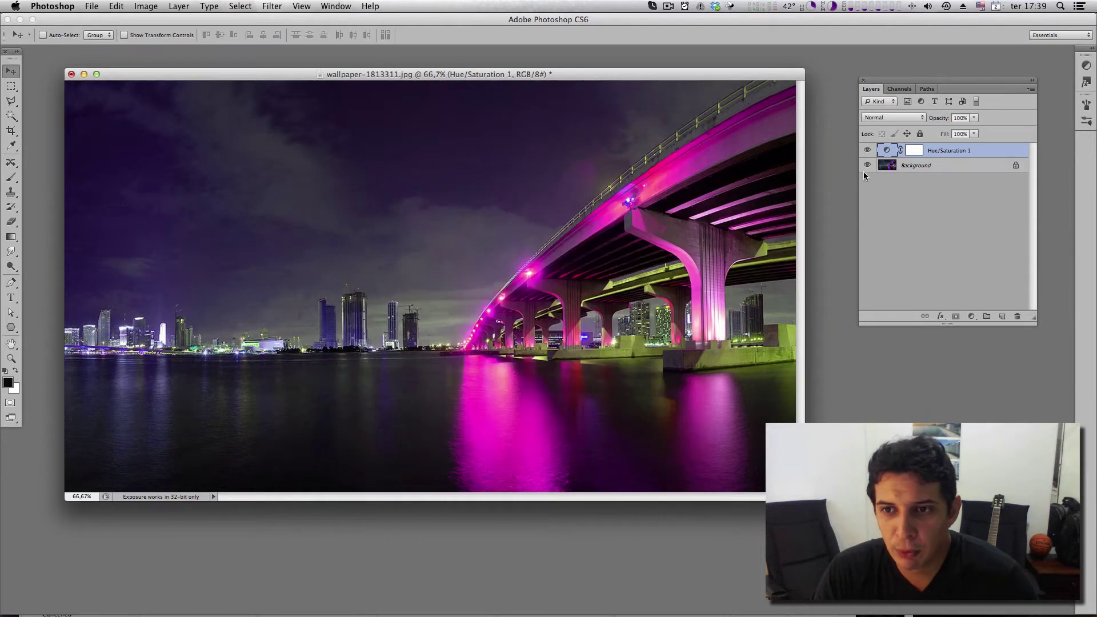
pyautogui.doubleClick(887, 152)
pyautogui.moveTo(729, 115); pyautogui.dragTo(746, 318)
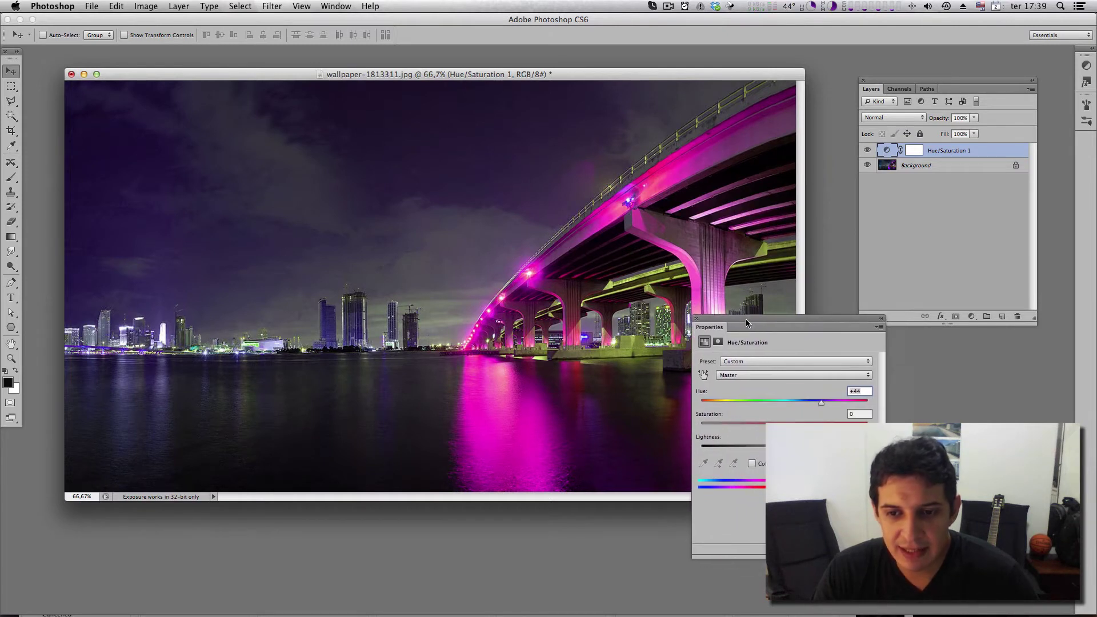
pyautogui.moveTo(821, 401); pyautogui.dragTo(810, 402)
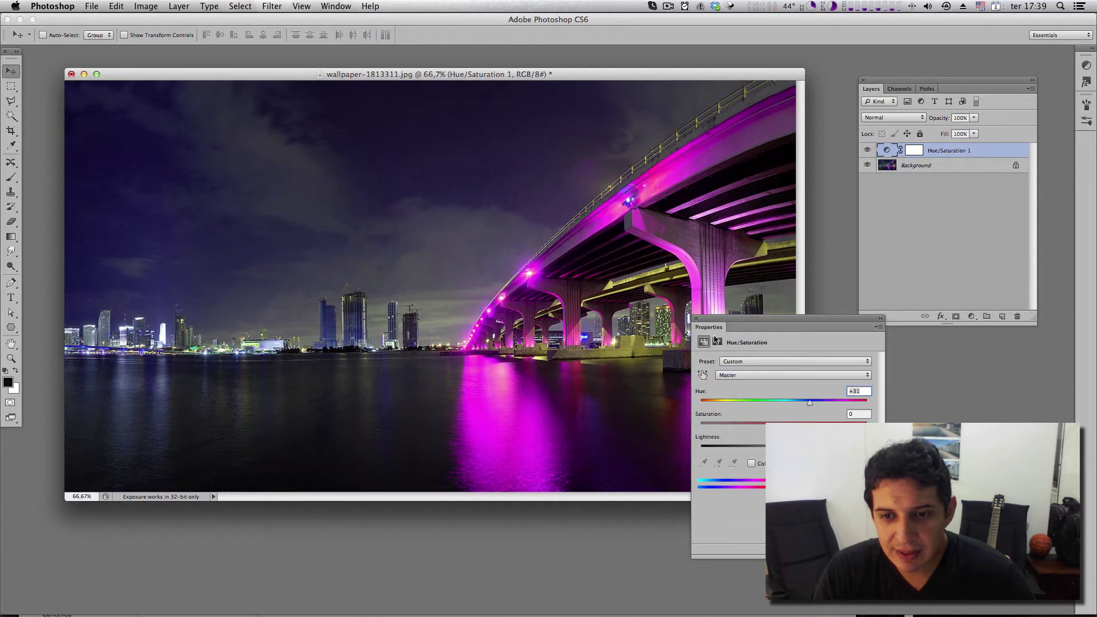
pyautogui.click(695, 318)
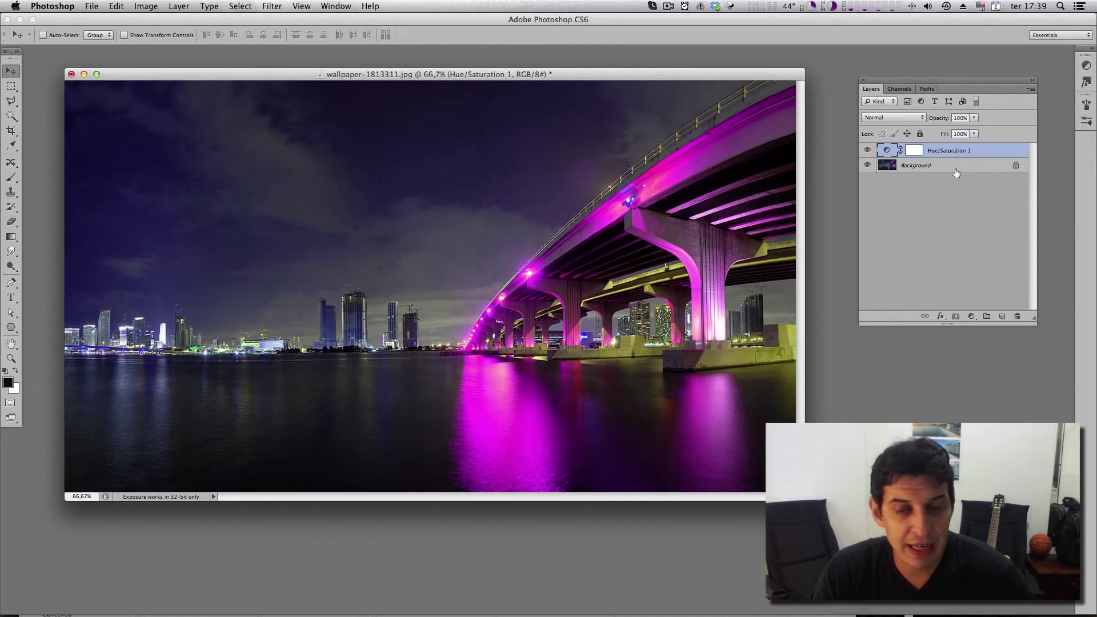
pyautogui.click(969, 317)
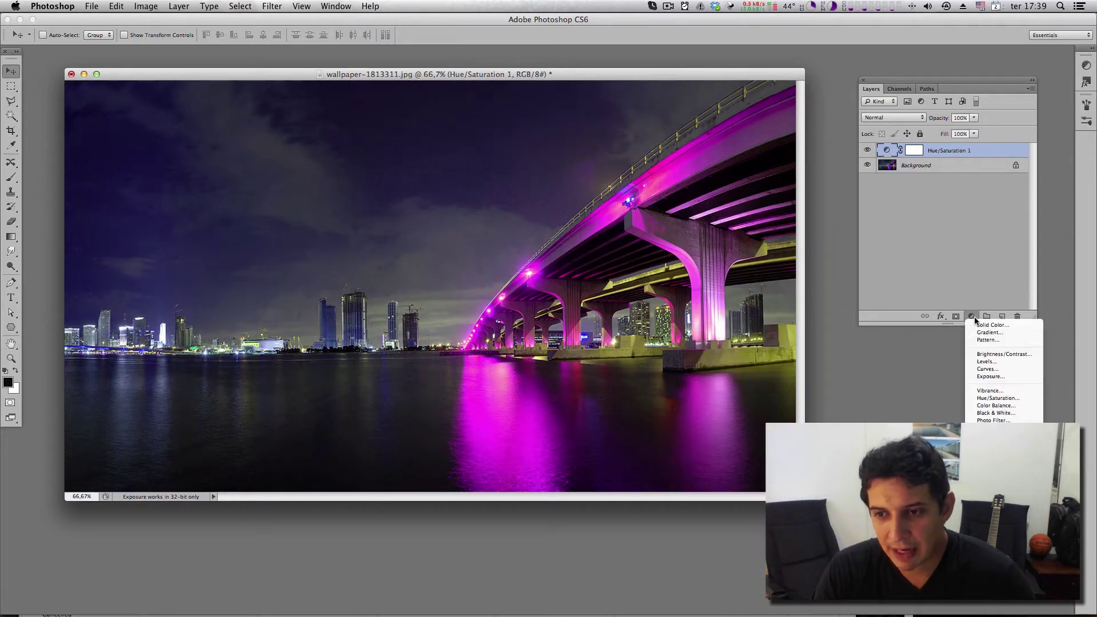
pyautogui.press('Escape')
pyautogui.click(148, 6)
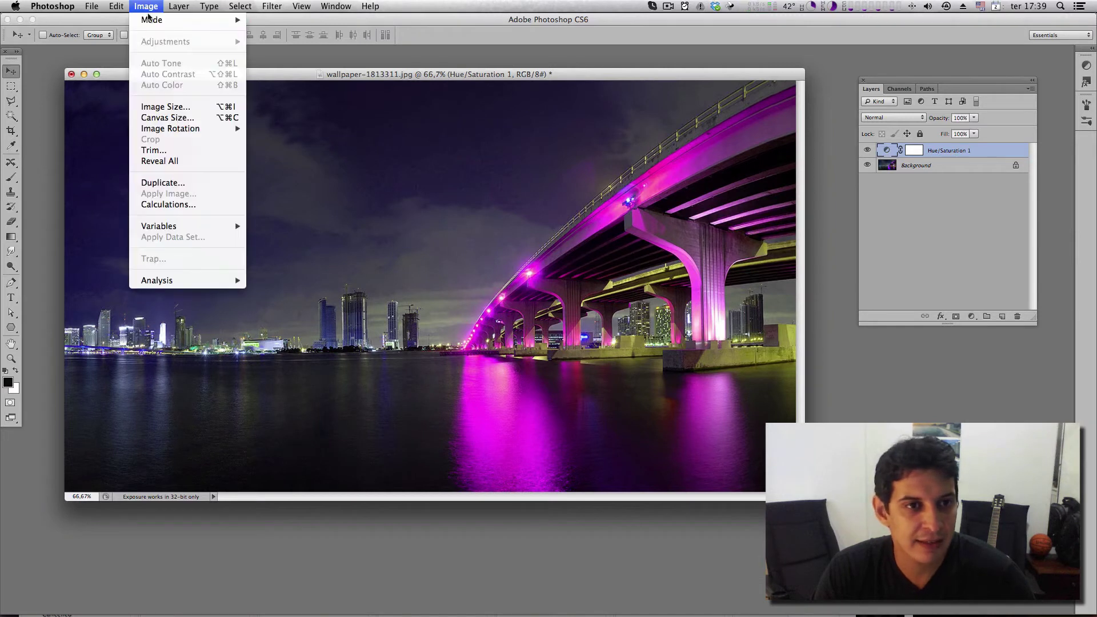
pyautogui.click(914, 209)
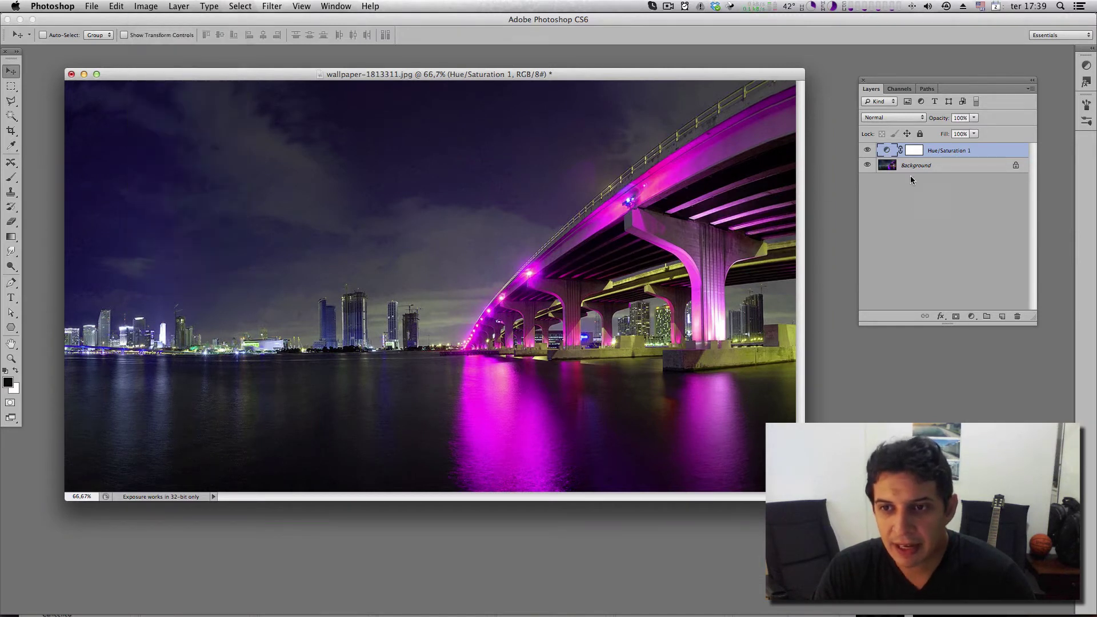
# Set the saturation of the Hue/Saturation adjustment layer to -57 and close its properties.
pyautogui.doubleClick(886, 152)
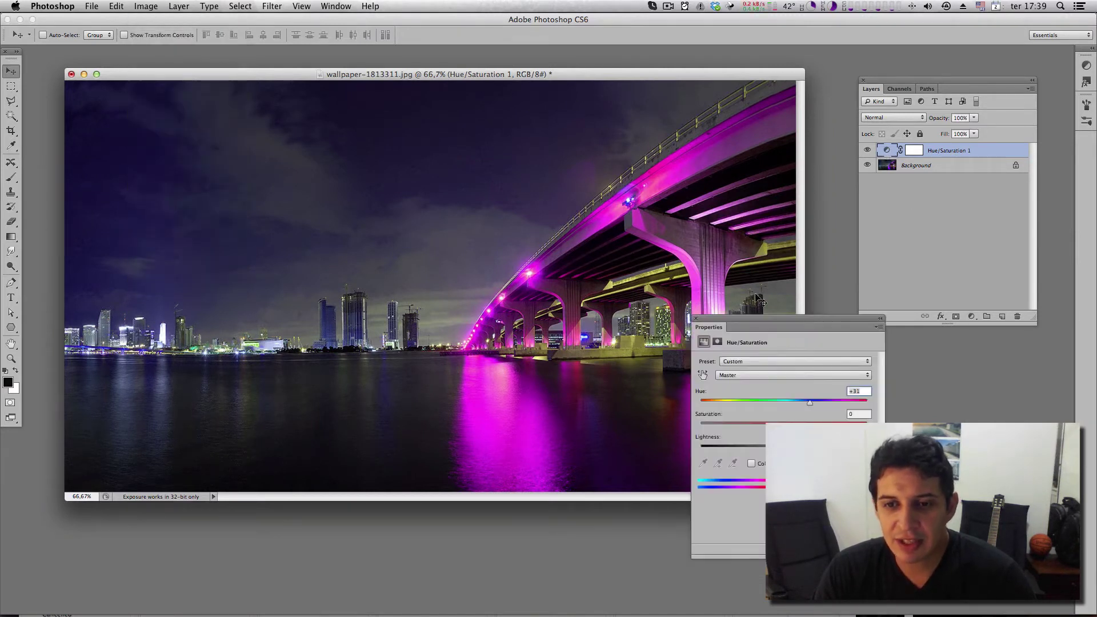
pyautogui.moveTo(756, 320); pyautogui.dragTo(303, 186)
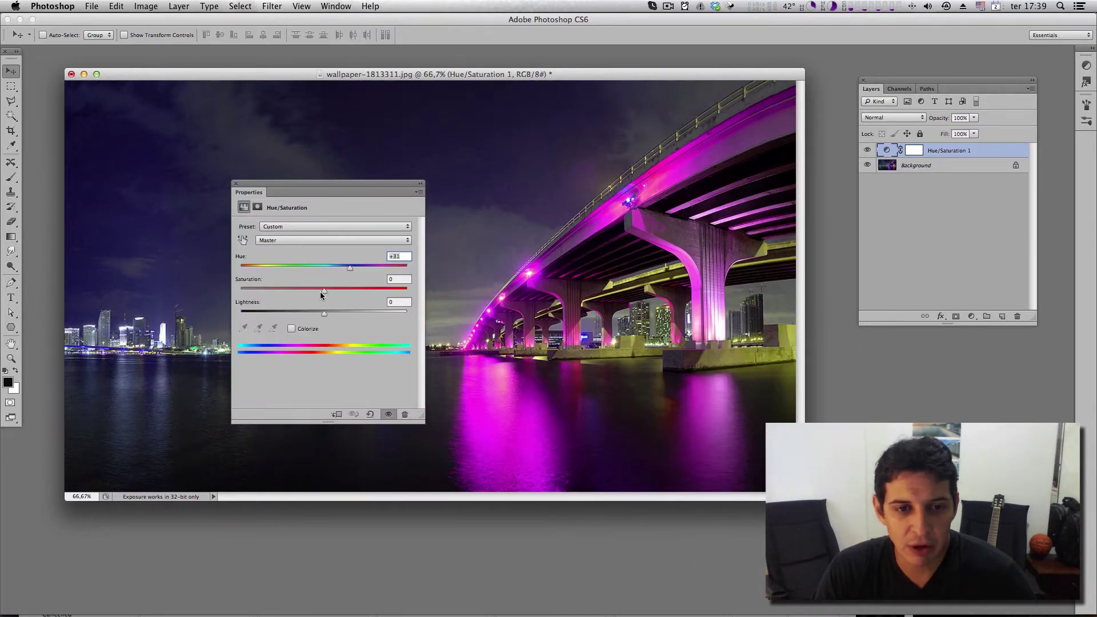
pyautogui.moveTo(323, 292); pyautogui.dragTo(283, 292)
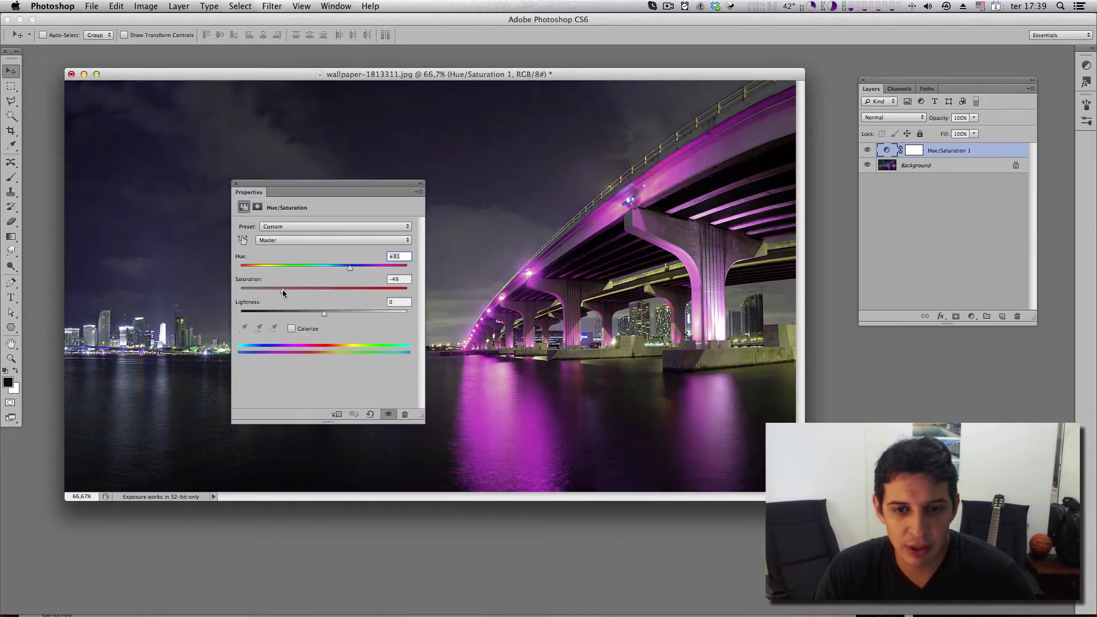
pyautogui.click(235, 184)
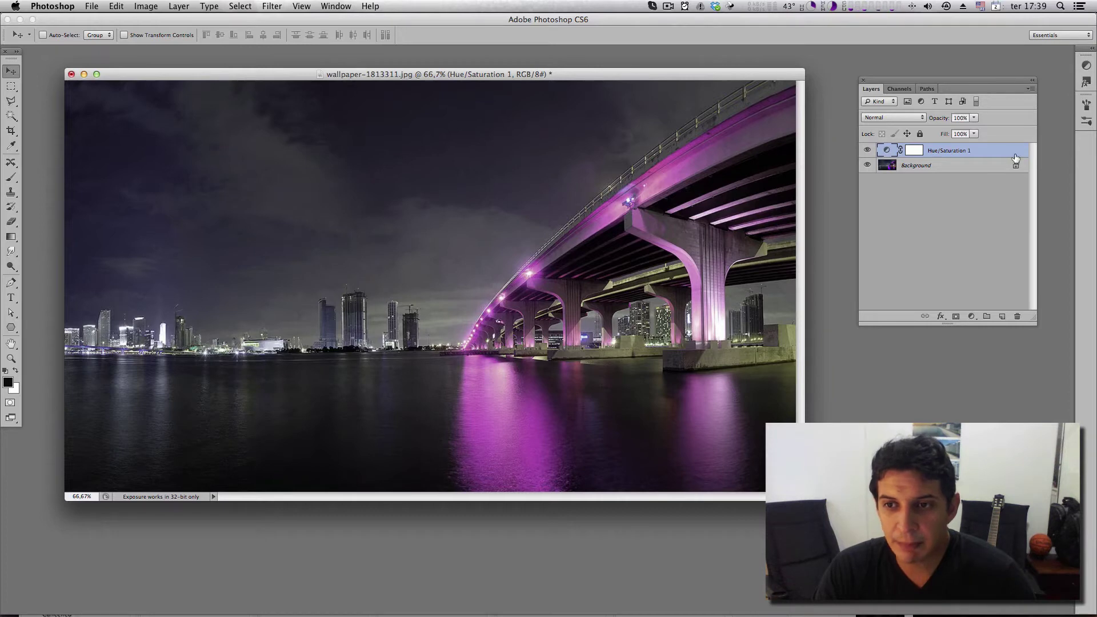
# Delete the Hue/Saturation adjustment layer and undo the deletion.
pyautogui.moveTo(1010, 150); pyautogui.dragTo(1018, 311)
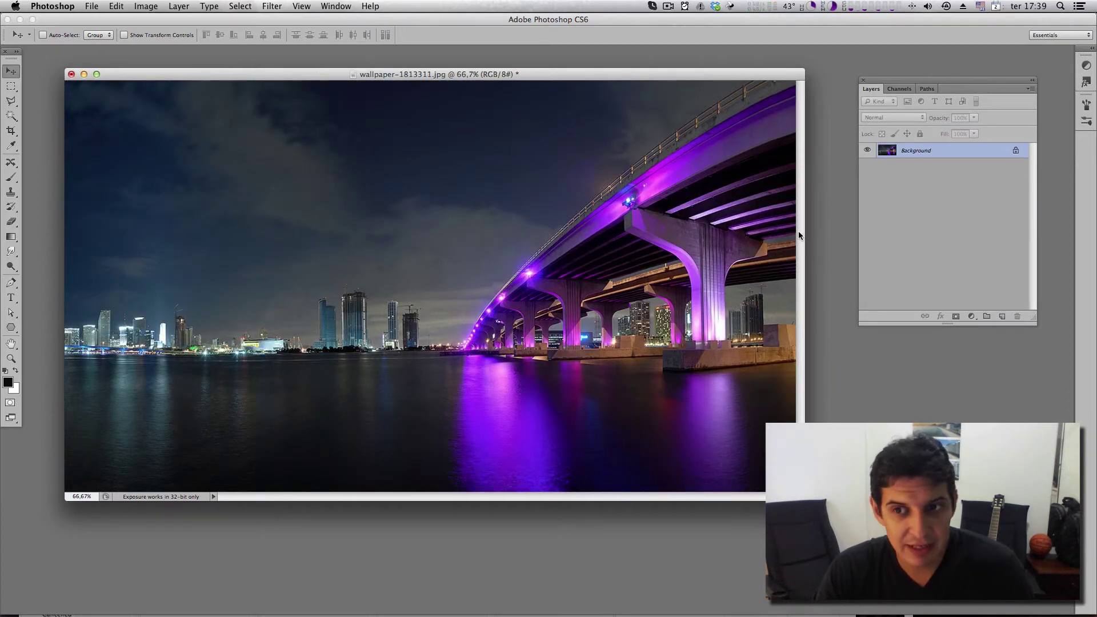
pyautogui.press('super+z')
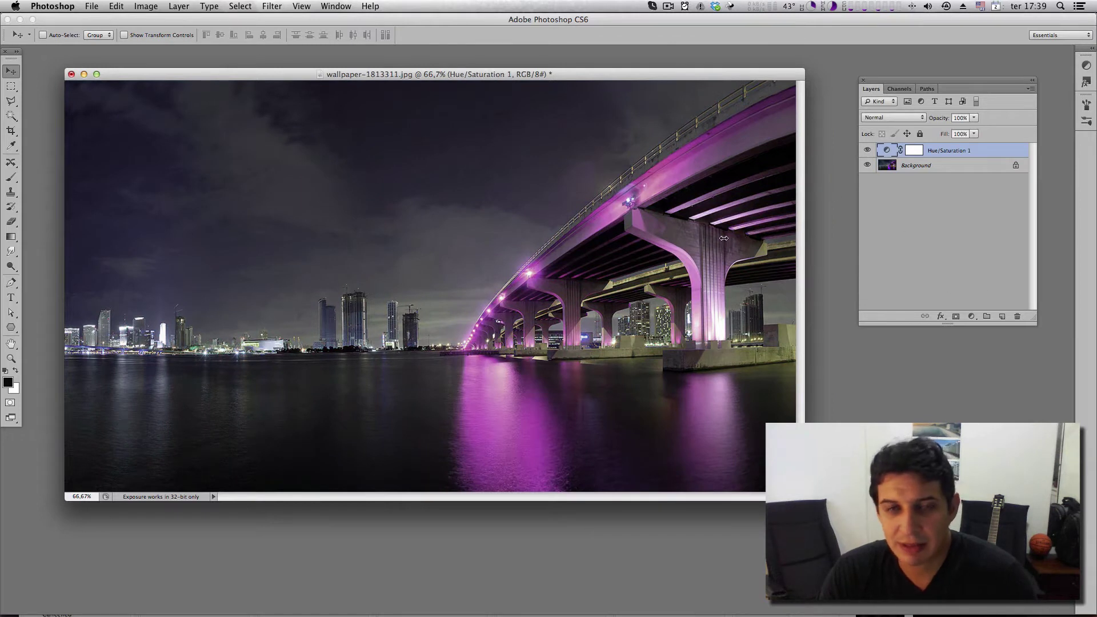
pyautogui.click(971, 316)
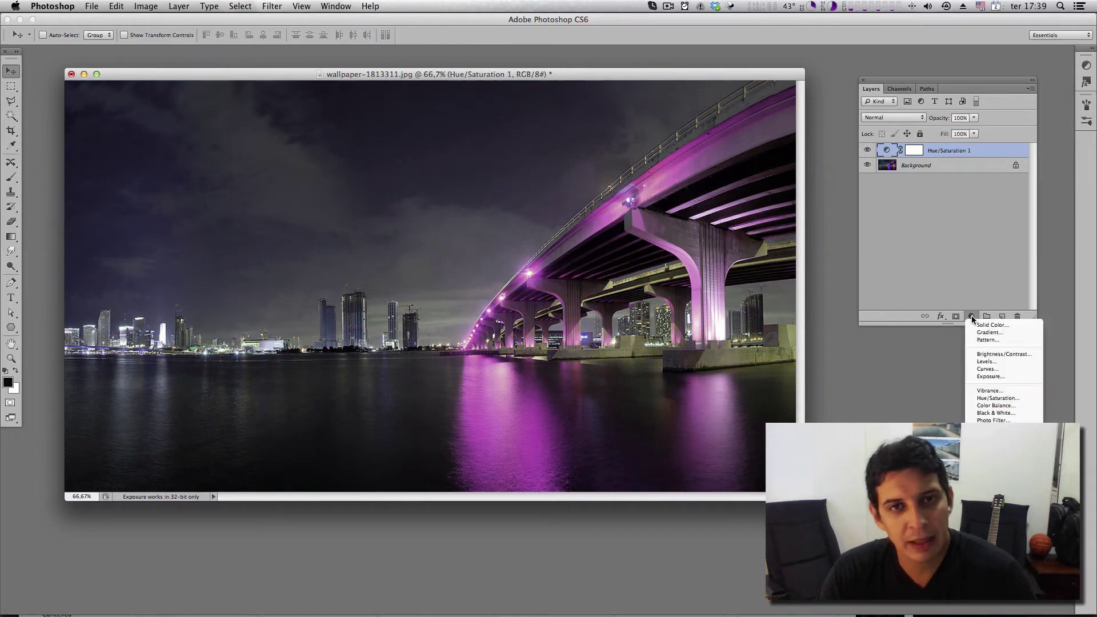
pyautogui.click(968, 256)
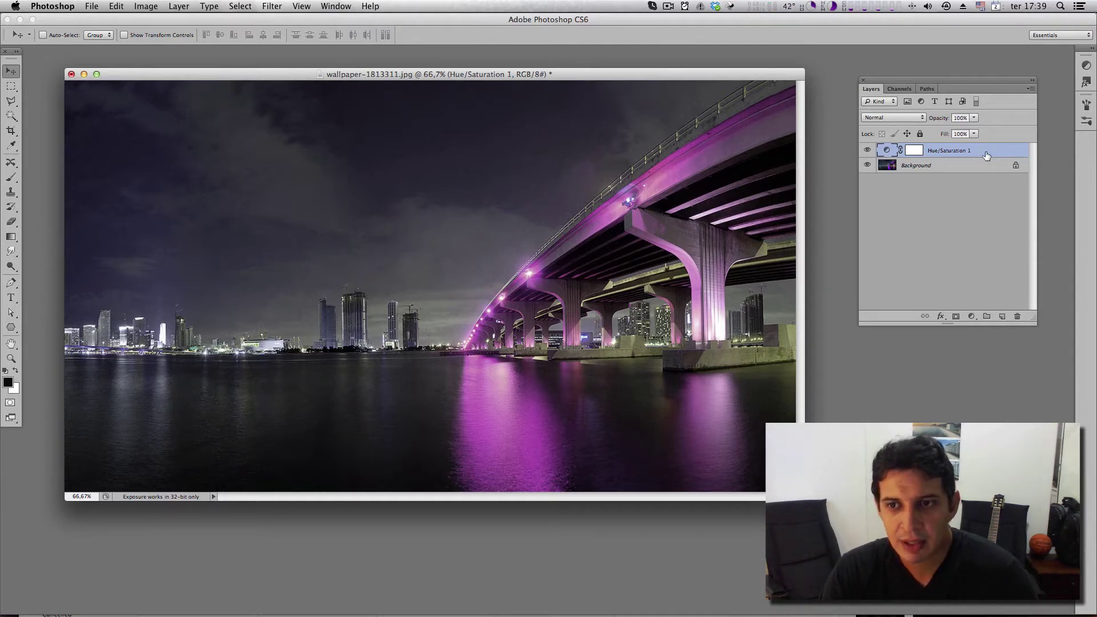
# Raise the saturation of the Hue/Saturation adjustment layer to +56 and close its properties.
pyautogui.doubleClick(887, 151)
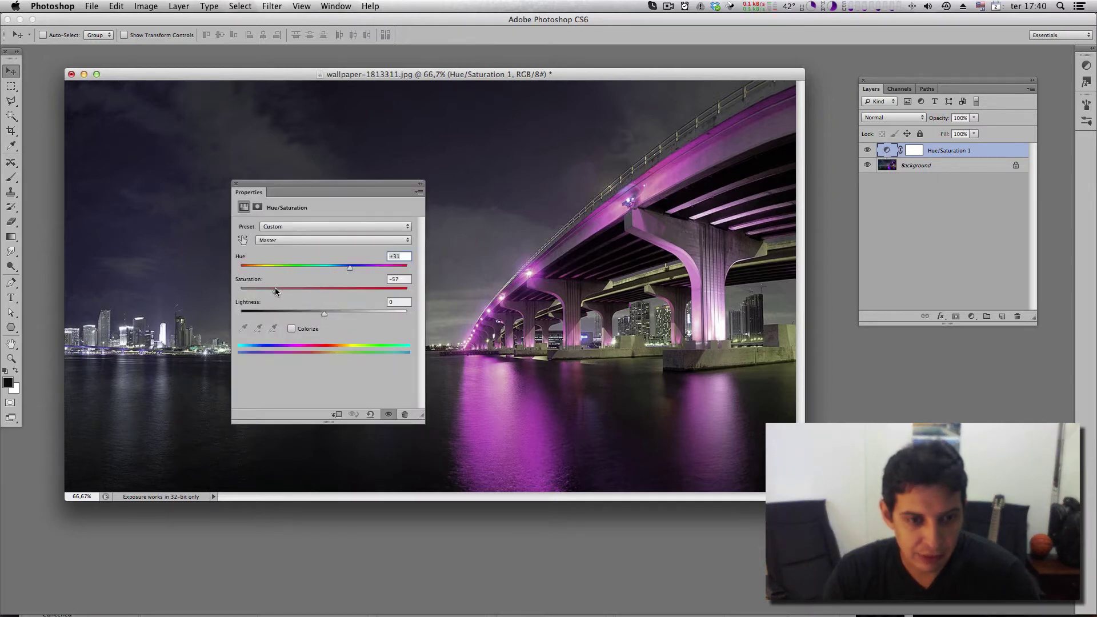
pyautogui.moveTo(275, 291); pyautogui.dragTo(371, 296)
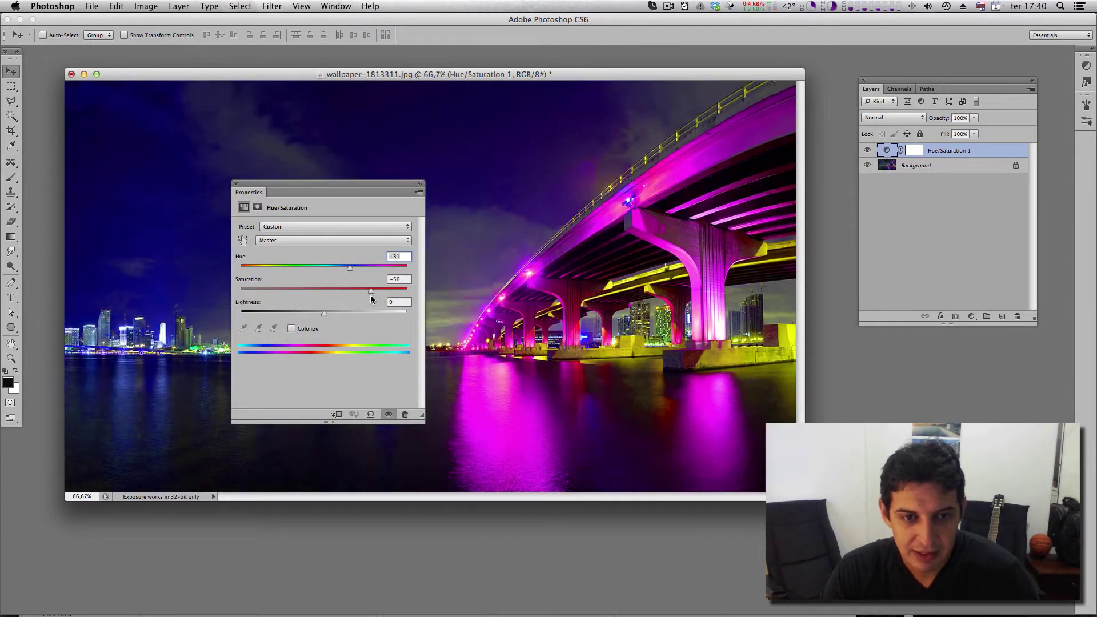
pyautogui.click(235, 184)
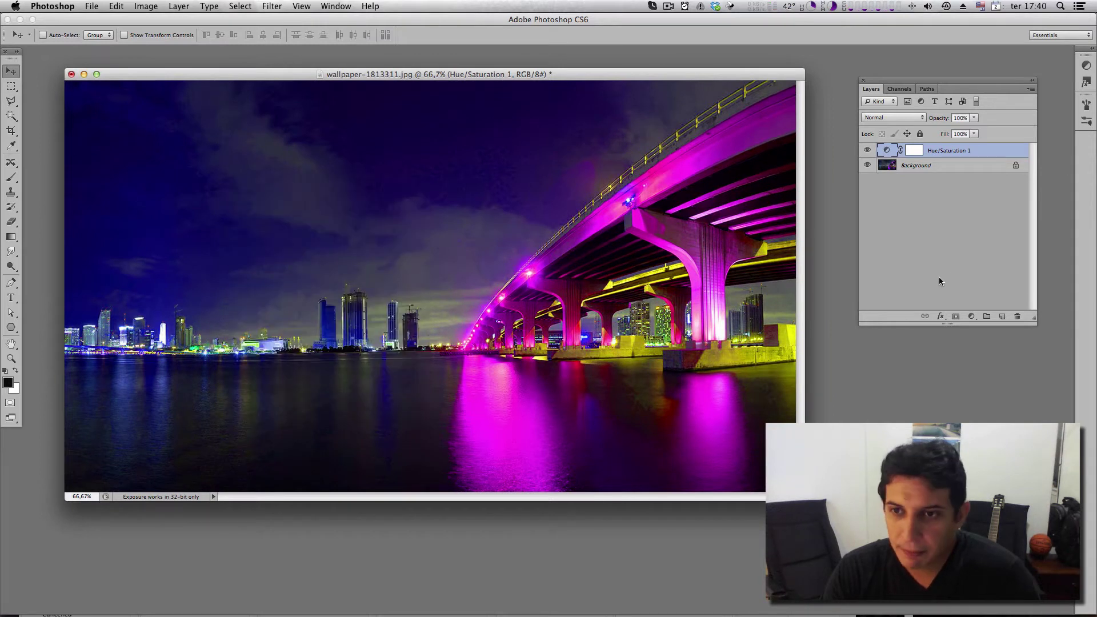
# Enlarge the document window, marquee-select the water below the horizon, and invert the selection to cover the sky and bridge.
pyautogui.press('m')
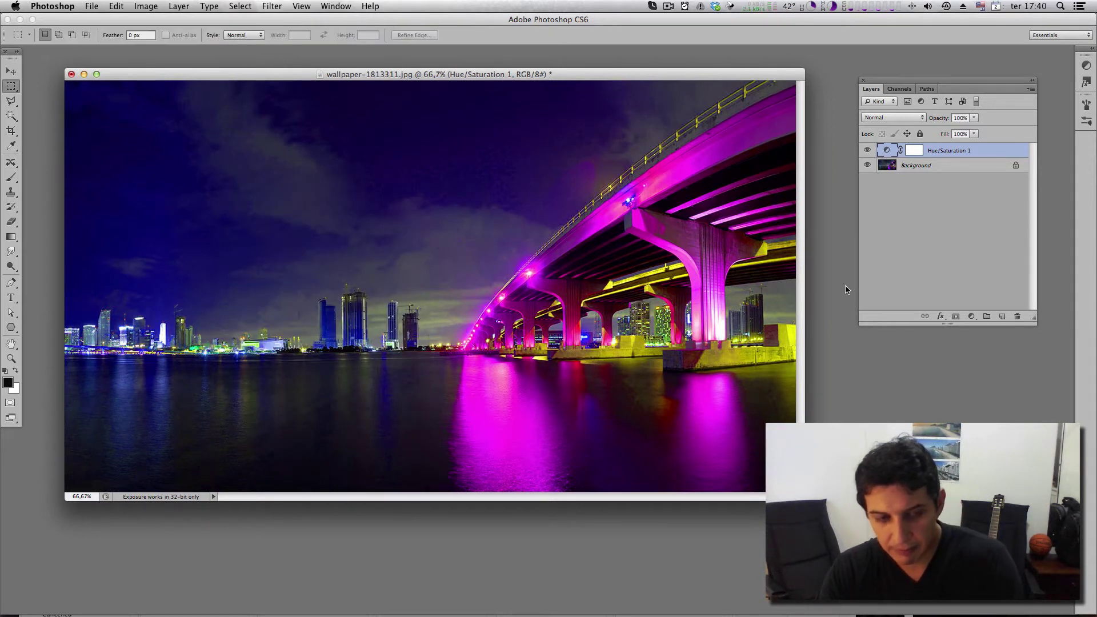
pyautogui.moveTo(803, 499); pyautogui.dragTo(883, 571)
pyautogui.moveTo(834, 527); pyautogui.dragTo(96, 389)
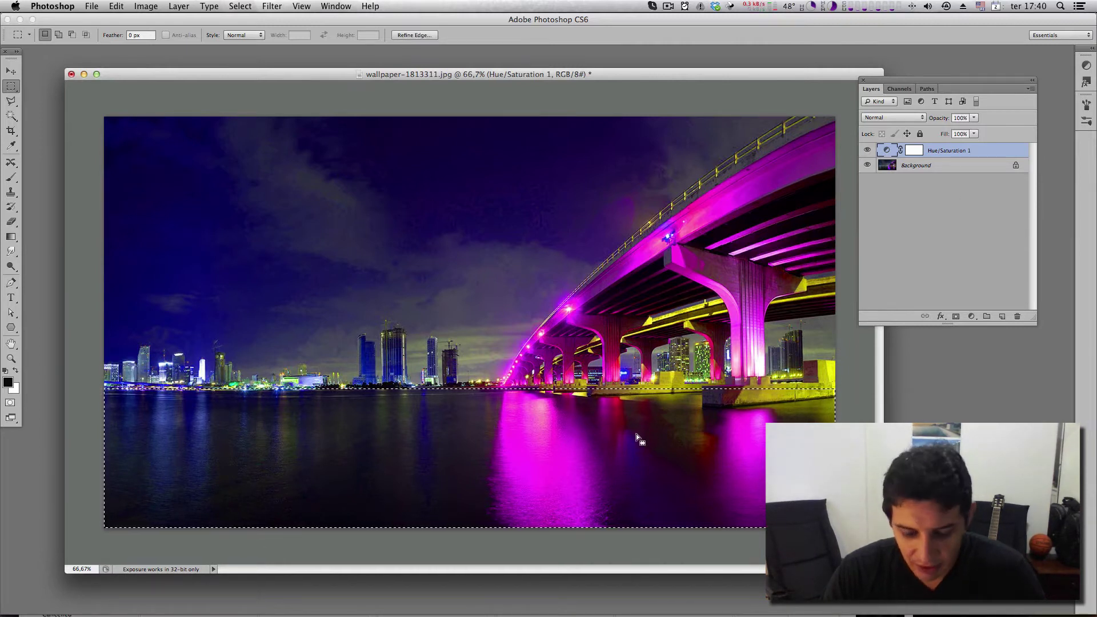
pyautogui.press('super+shift+i')
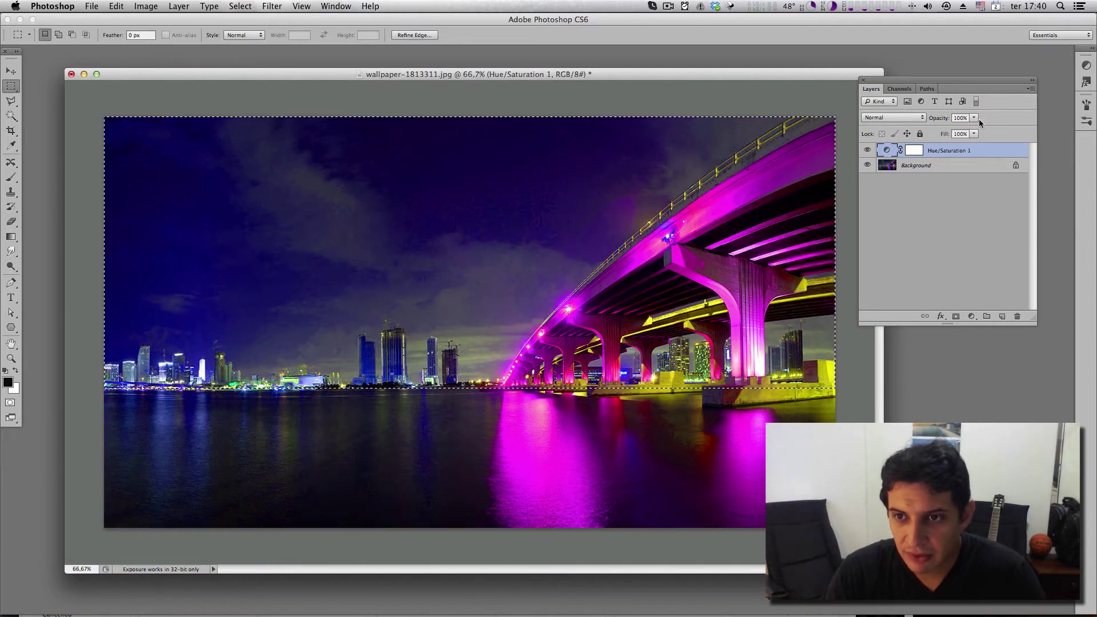
# Fill the selected upper area of the Hue/Saturation layer mask with black and deselect.
pyautogui.click(914, 150)
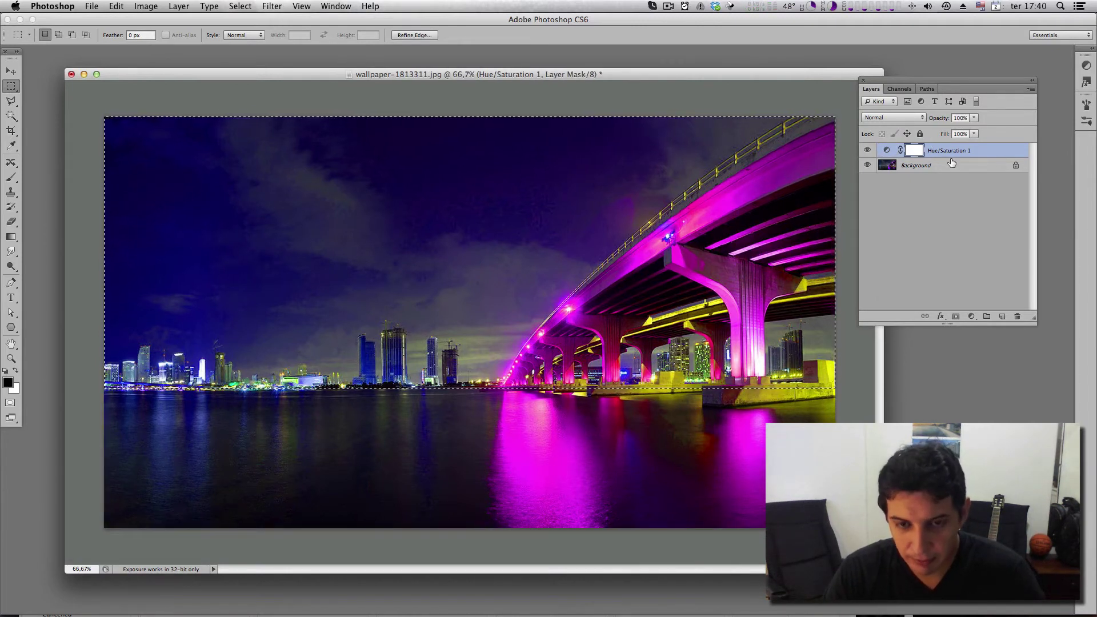
pyautogui.hotkey('alt', 'BackSpace')
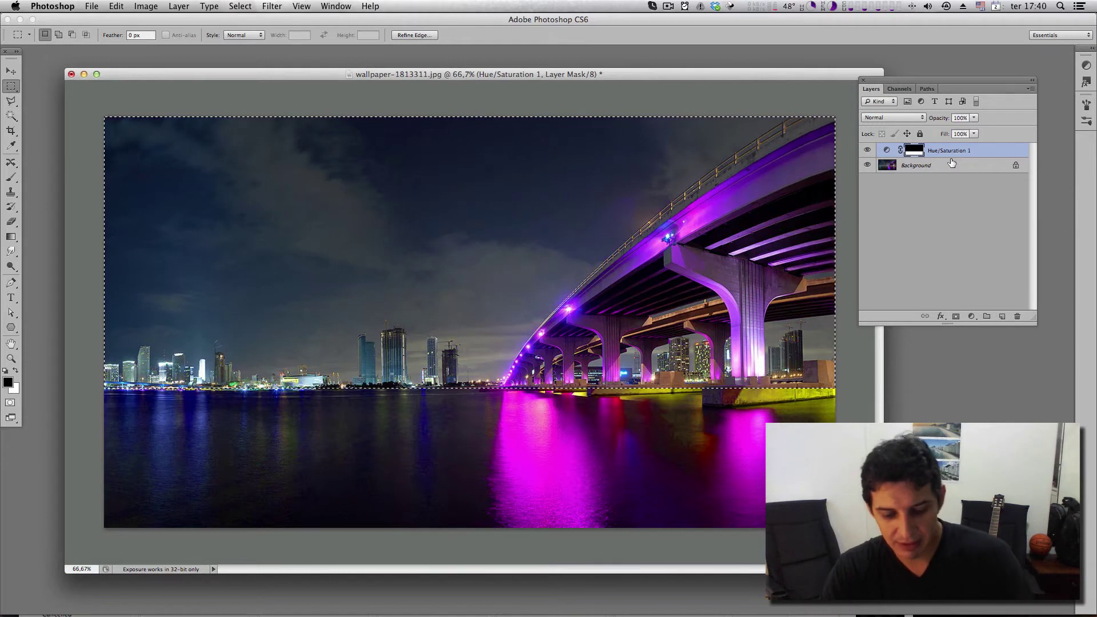
pyautogui.press('super+d')
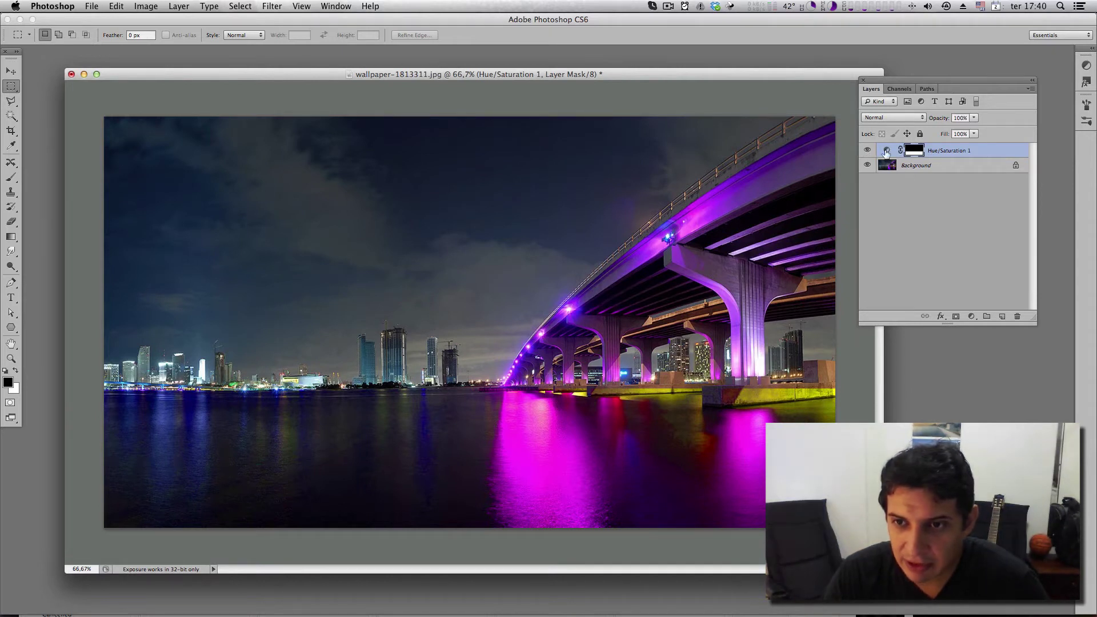
# Toggle the masked Hue/Saturation layer's visibility to compare the water with and without the adjustment, ending with it shown.
pyautogui.click(867, 151)
pyautogui.click(867, 151)
pyautogui.click(868, 151)
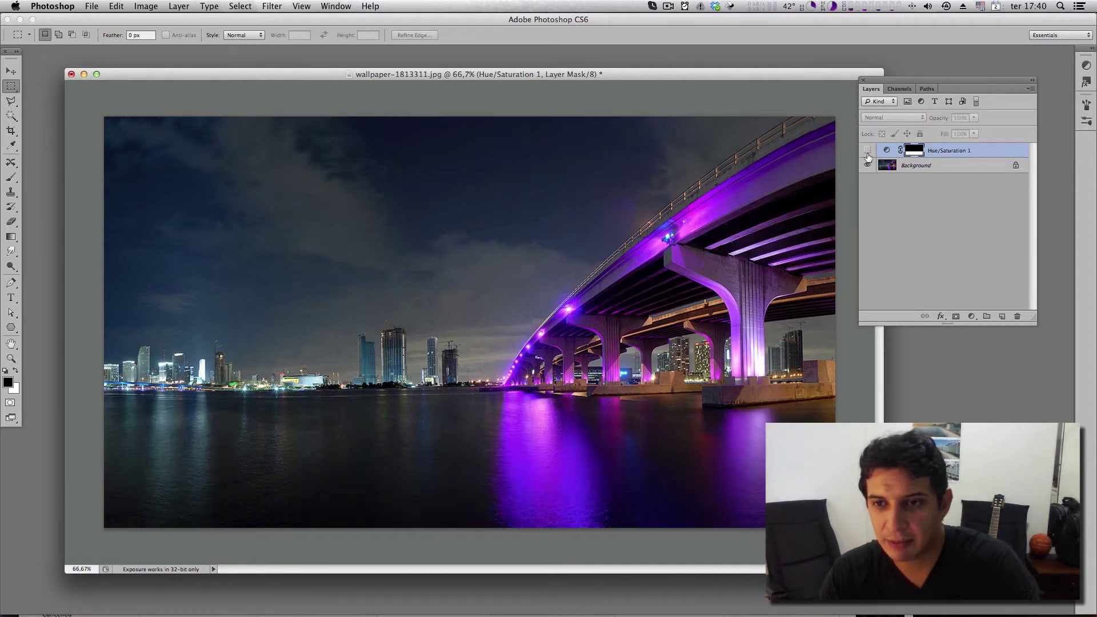
pyautogui.click(867, 151)
pyautogui.click(867, 152)
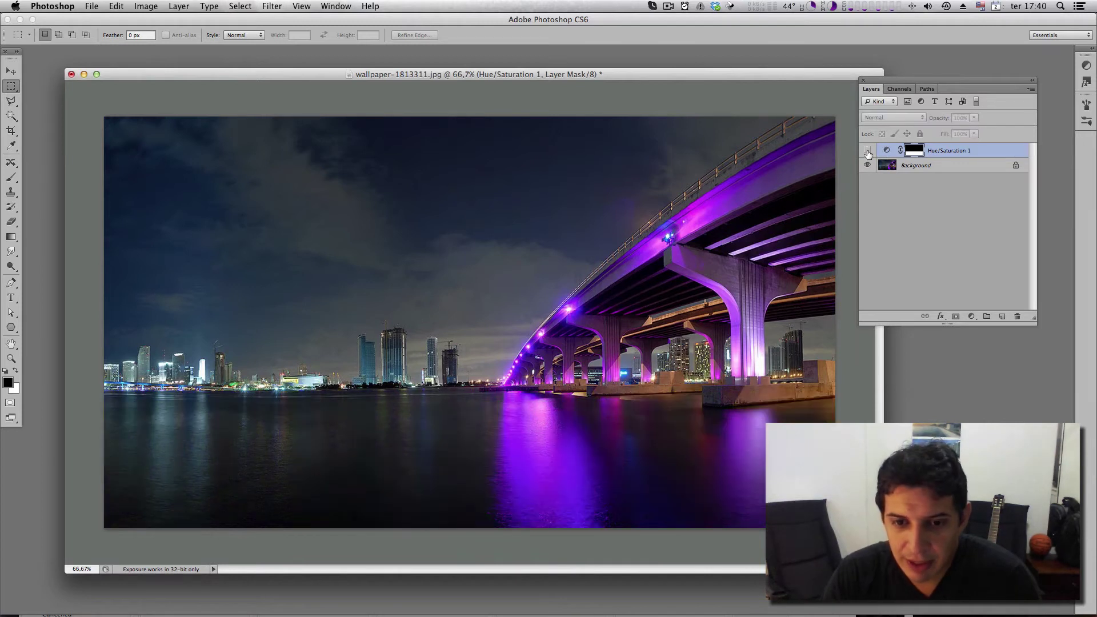
pyautogui.click(867, 151)
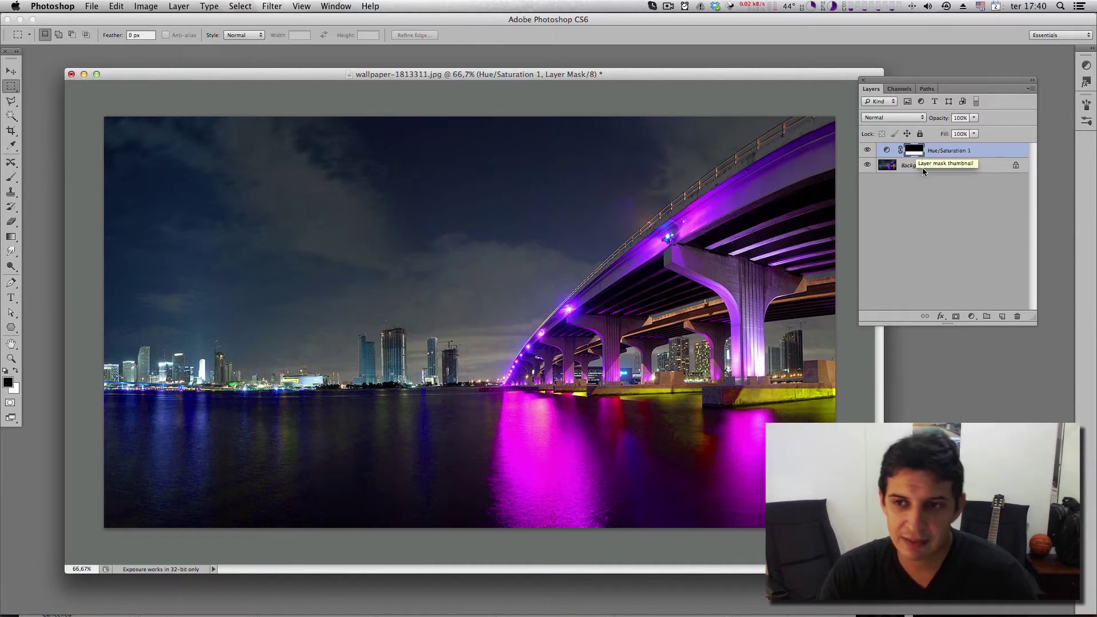
# Invert the Hue/Saturation layer mask repeatedly to compare both versions, ending with the upper area masked in black.
pyautogui.press('super+i')
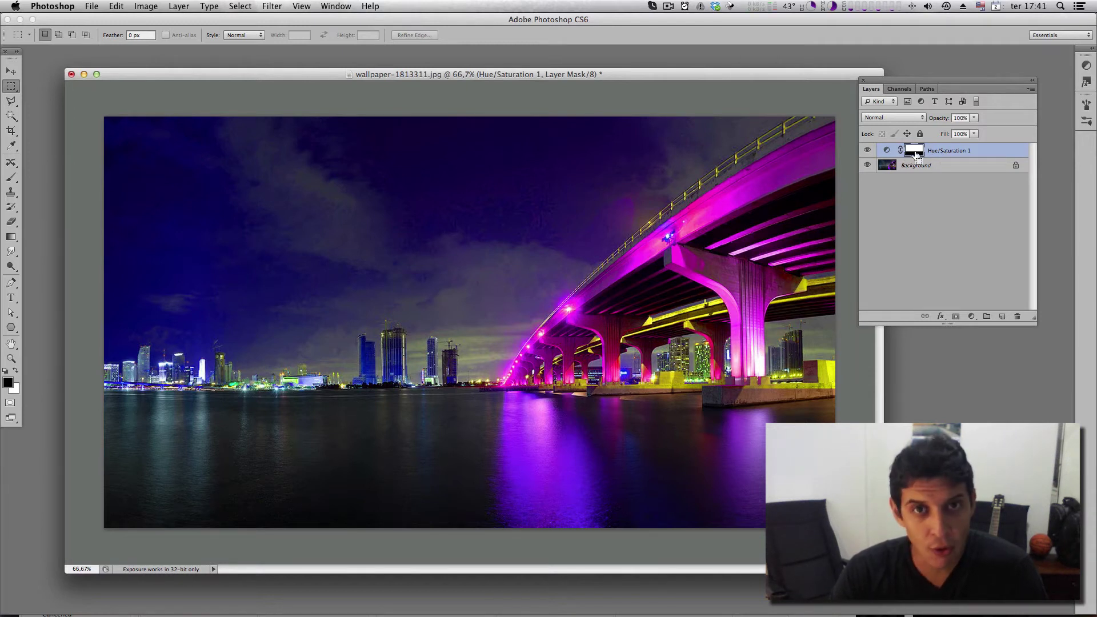
pyautogui.press('super+i')
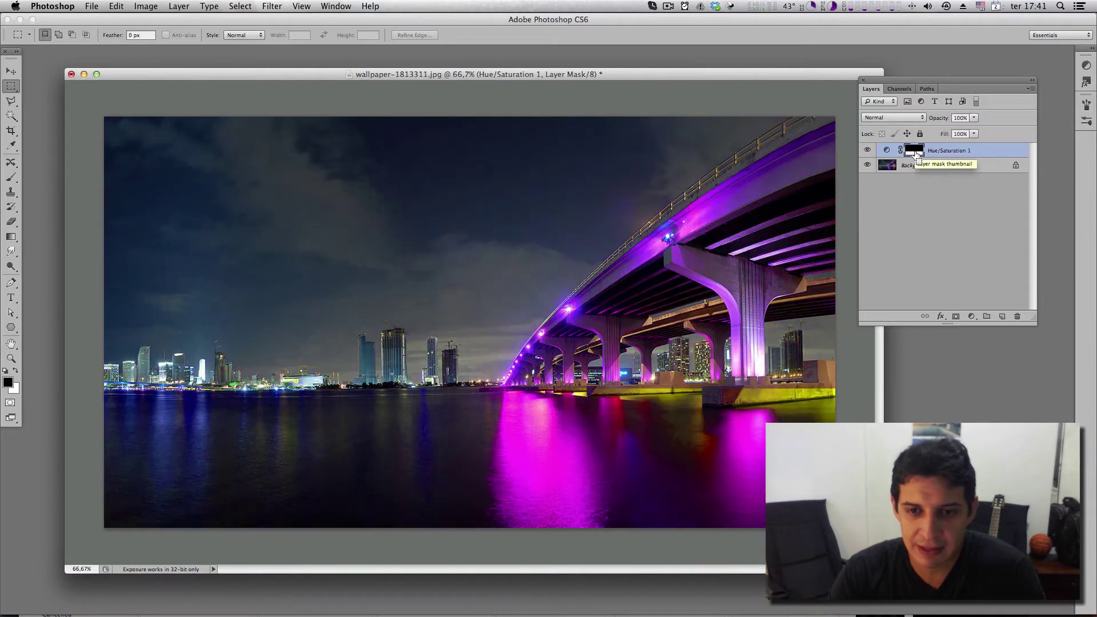
pyautogui.press('super+i')
pyautogui.press('super+i')
pyautogui.press('super+i')
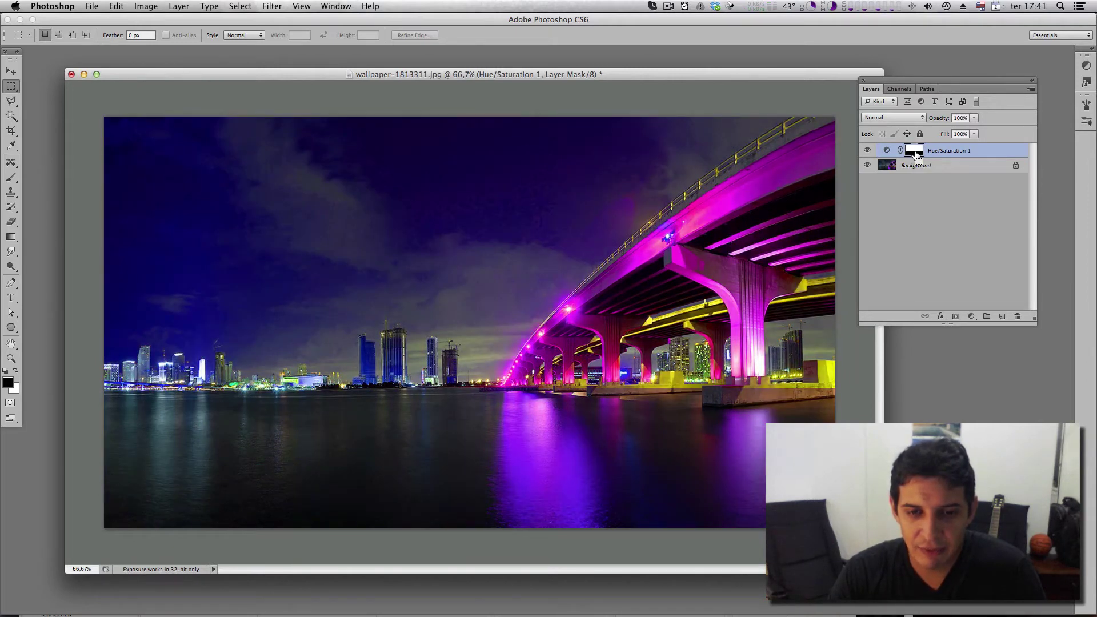
pyautogui.press('super+i')
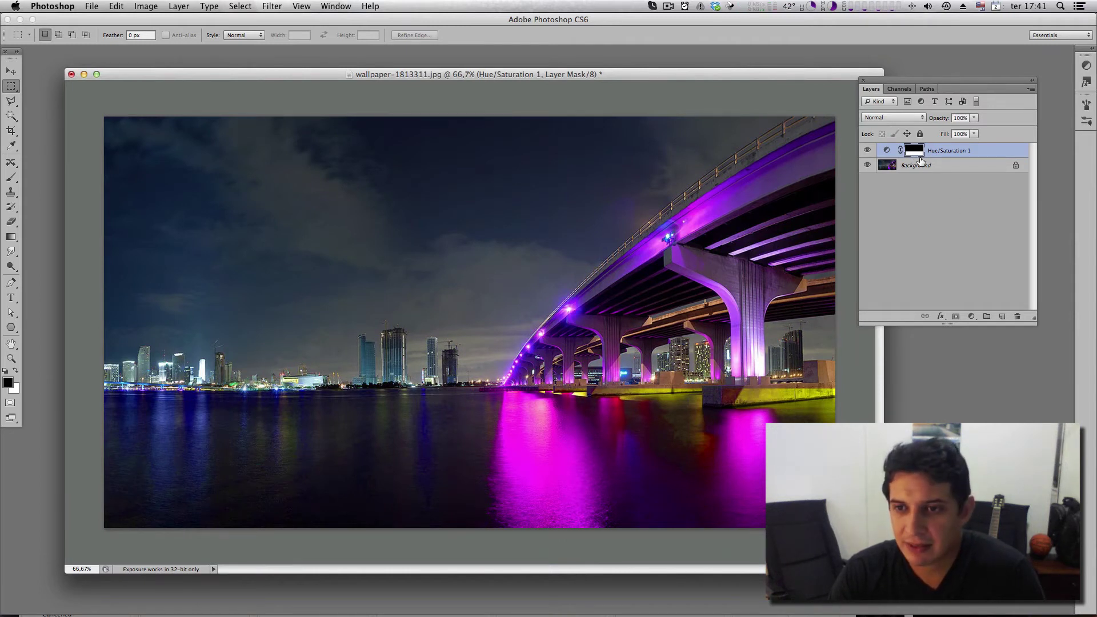
# Delete the layer mask from the Hue/Saturation adjustment layer and confirm the deletion.
pyautogui.moveTo(914, 153); pyautogui.dragTo(1020, 315)
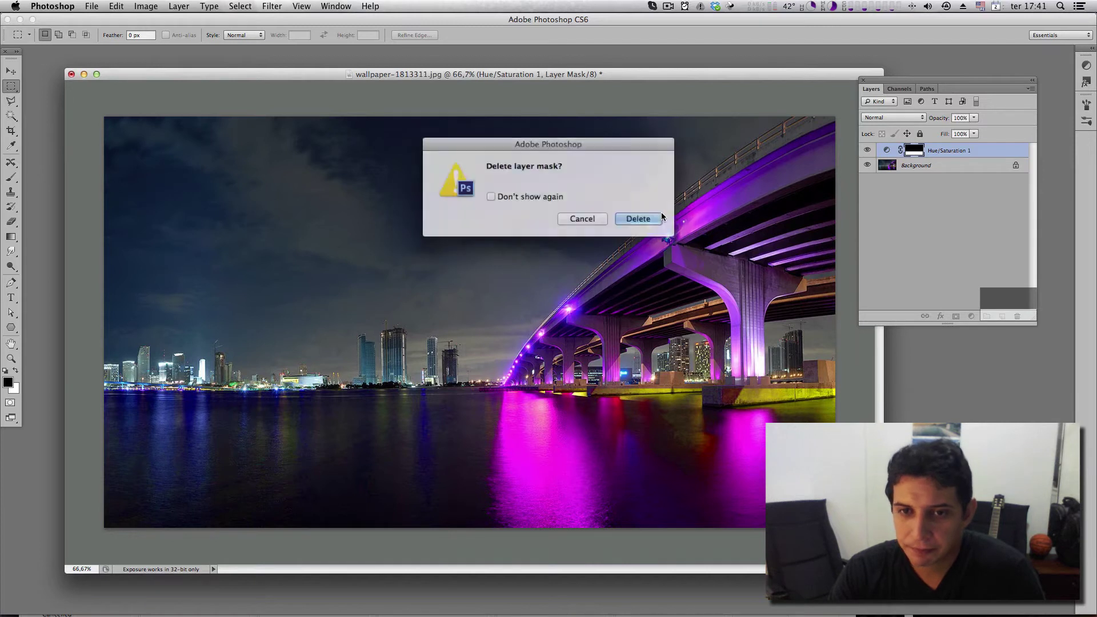
pyautogui.press('Return')
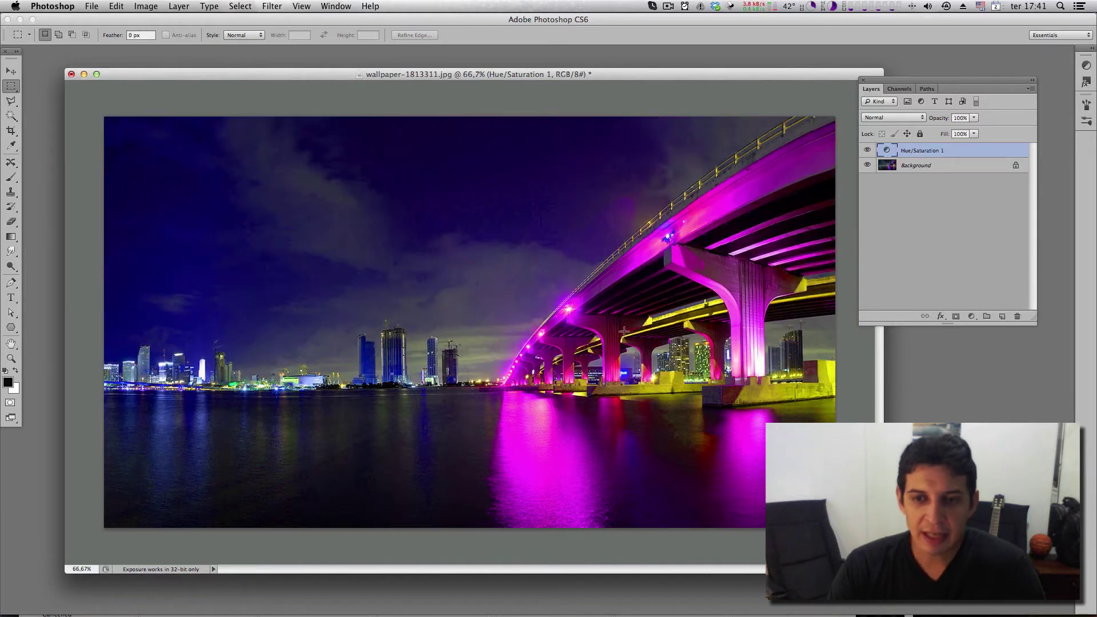
pyautogui.click(971, 317)
pyautogui.click(936, 220)
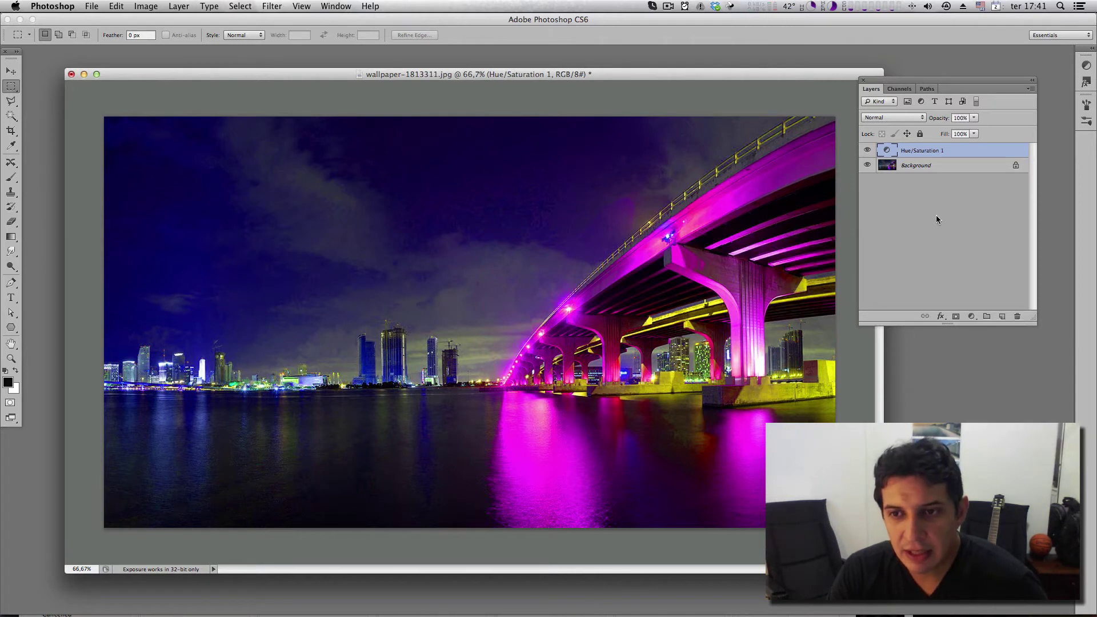
pyautogui.click(971, 317)
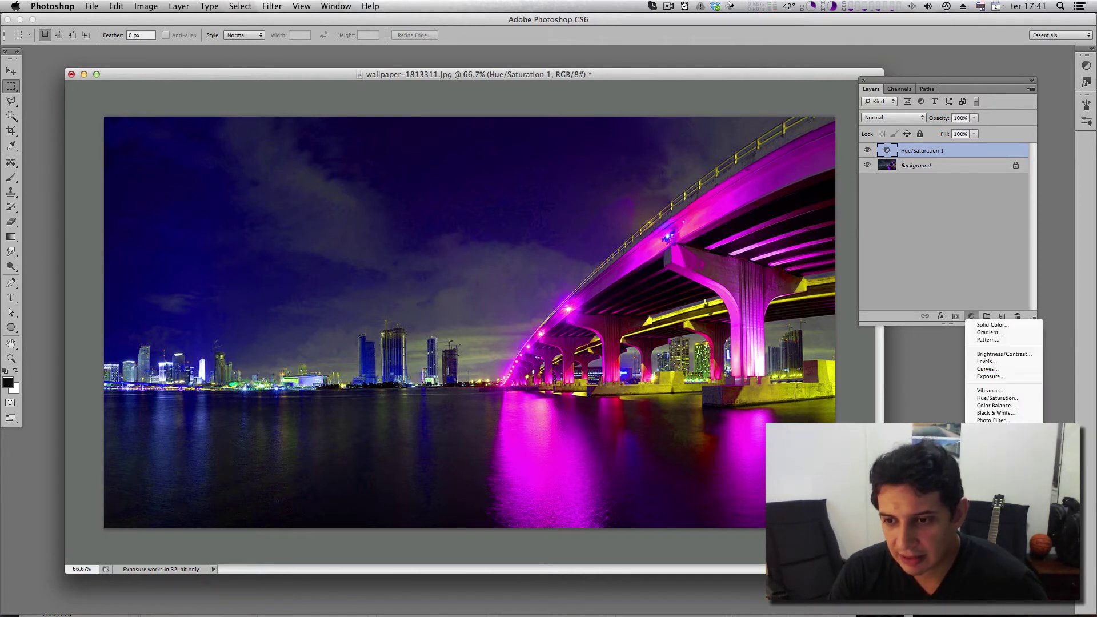
pyautogui.click(147, 7)
pyautogui.click(147, 7)
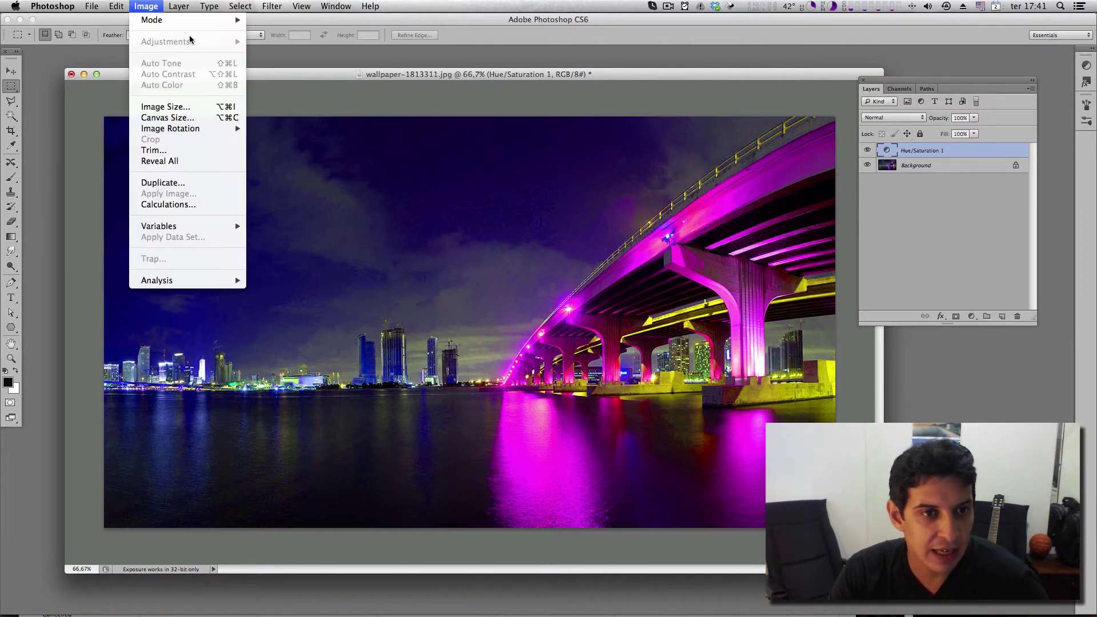
pyautogui.click(507, 255)
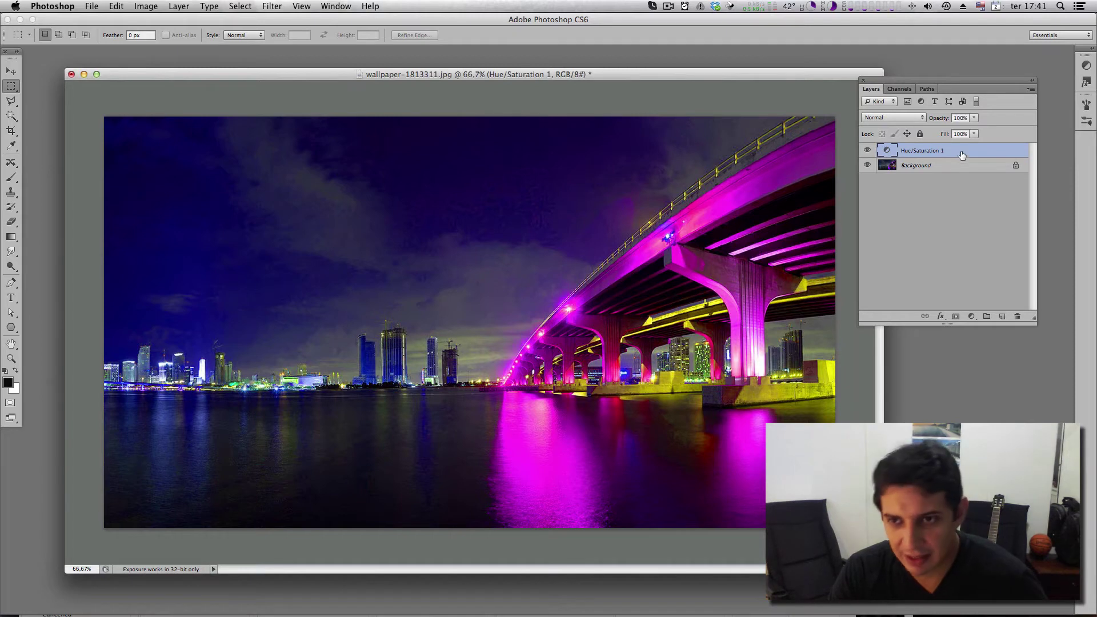
# Delete the Hue/Saturation adjustment layer and add a Black & White adjustment layer above the background.
pyautogui.moveTo(980, 153); pyautogui.dragTo(1018, 318)
pyautogui.click(971, 316)
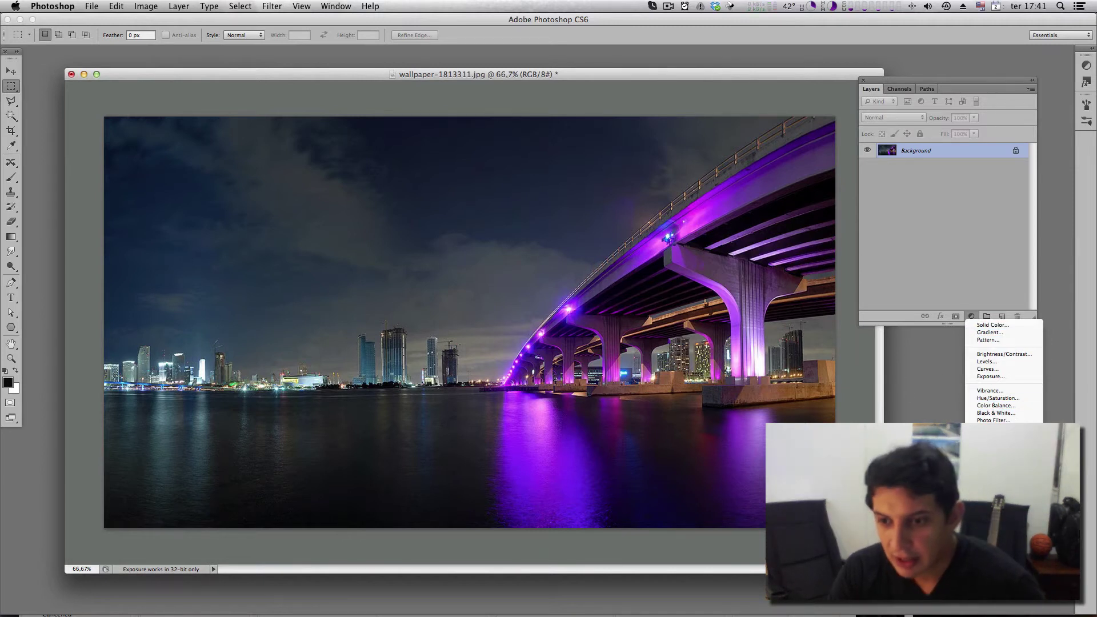
pyautogui.click(1000, 413)
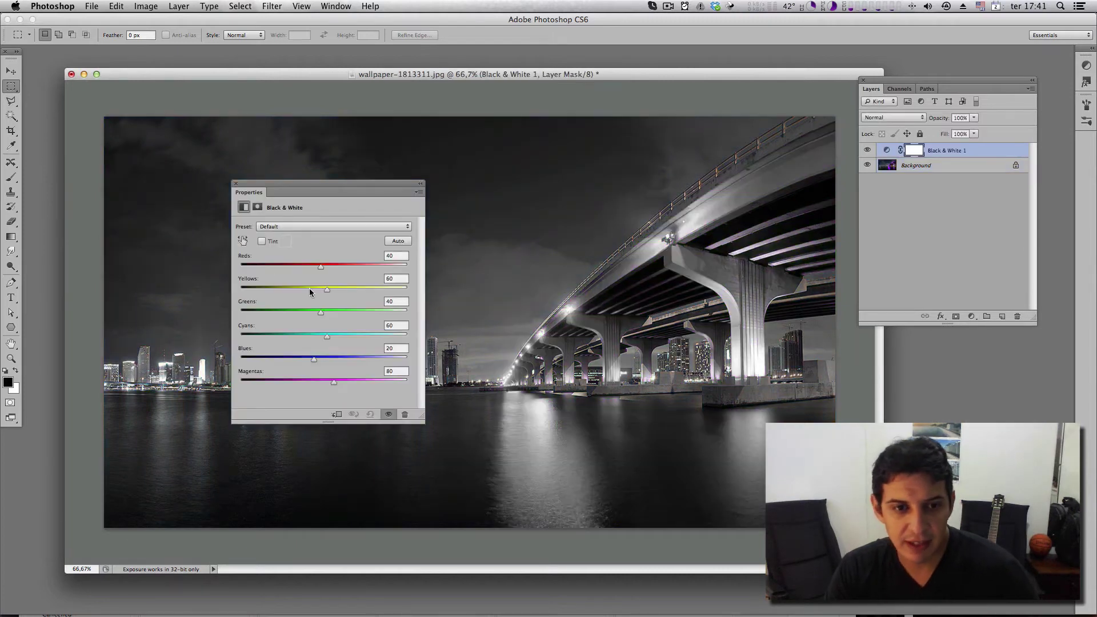
pyautogui.moveTo(356, 184); pyautogui.dragTo(349, 219)
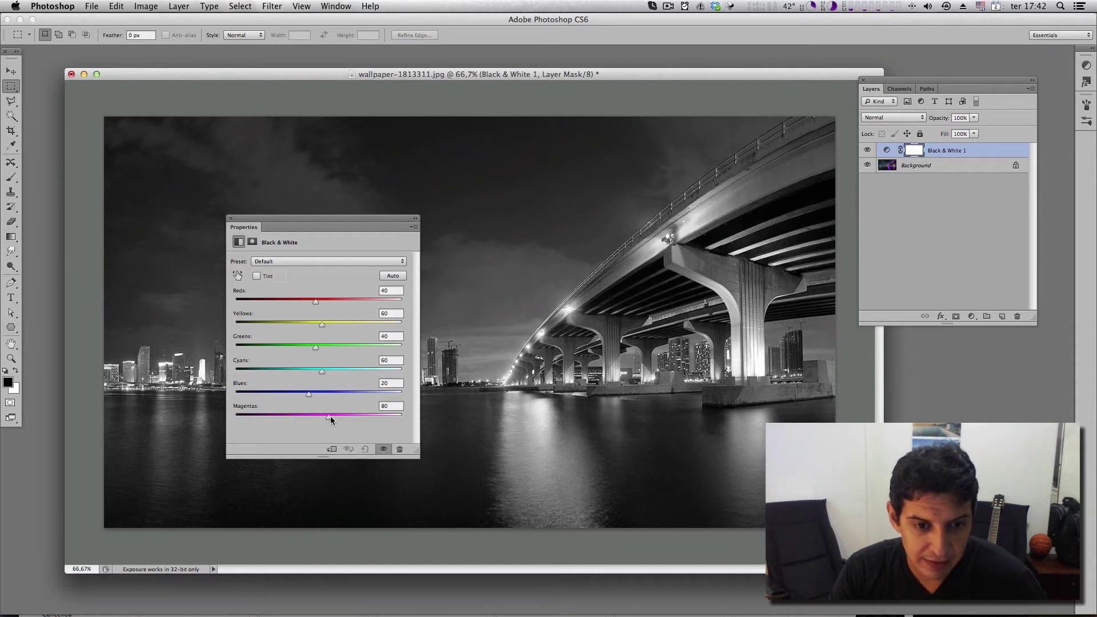
# Try the Black & White adjustment with Blues at -58 and Magentas at 94, and delete that adjustment layer.
pyautogui.moveTo(327, 417)
pyautogui.mouseDown()
pyautogui.moveTo(279, 417)
pyautogui.moveTo(341, 417)
pyautogui.mouseUp()
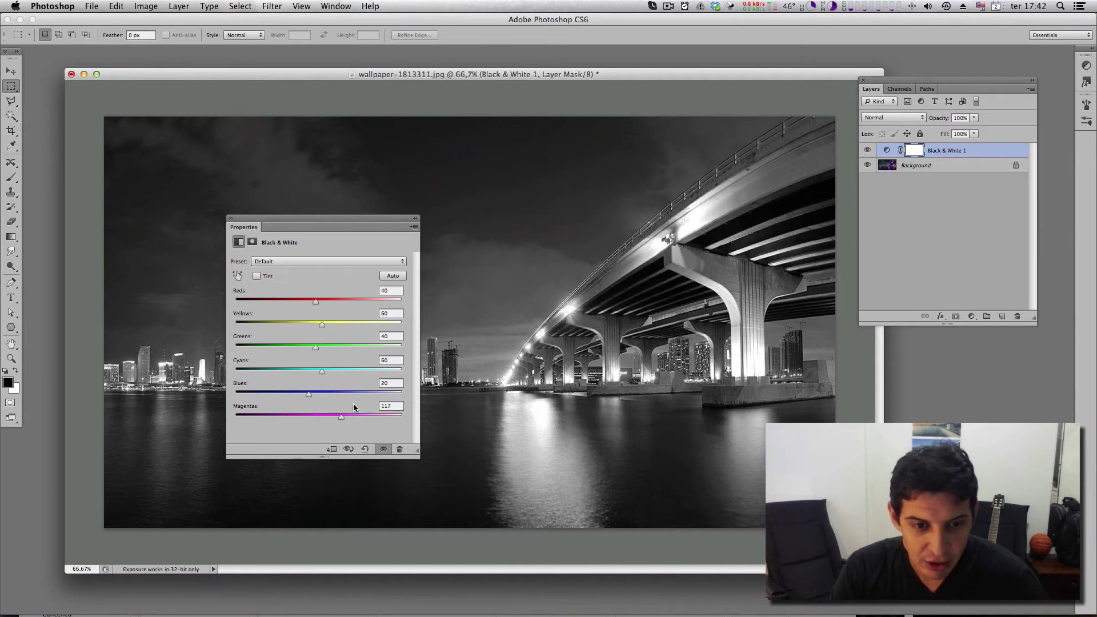
pyautogui.moveTo(342, 421)
pyautogui.mouseDown()
pyautogui.moveTo(328, 421)
pyautogui.moveTo(386, 417)
pyautogui.moveTo(259, 423)
pyautogui.moveTo(355, 421)
pyautogui.moveTo(305, 422)
pyautogui.moveTo(362, 396)
pyautogui.moveTo(282, 398)
pyautogui.moveTo(334, 421)
pyautogui.mouseUp()
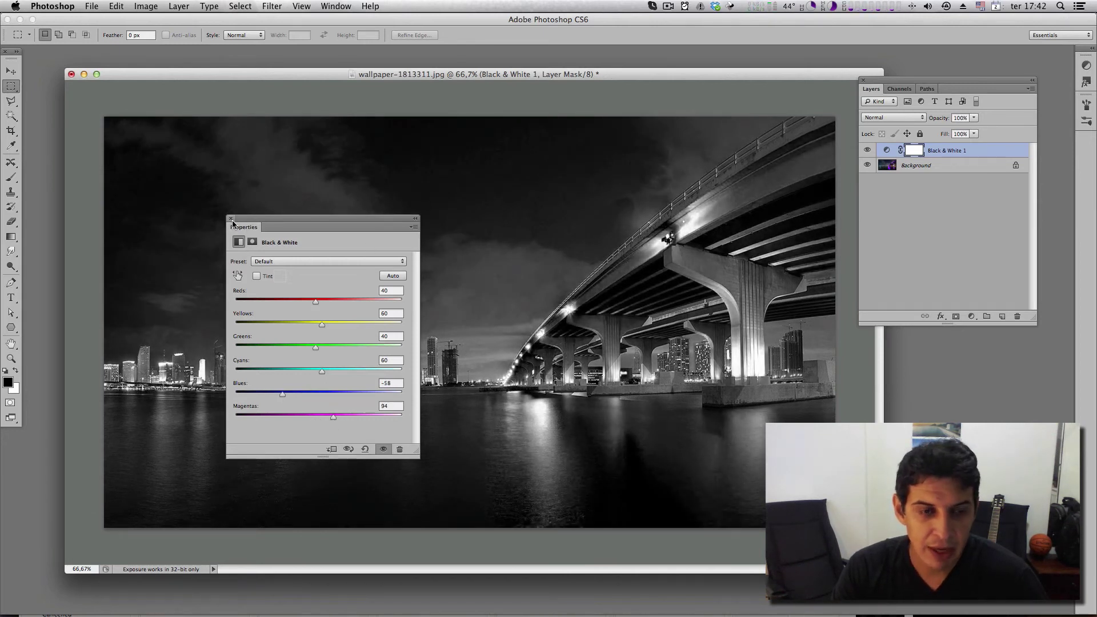
pyautogui.moveTo(352, 223); pyautogui.dragTo(753, 276)
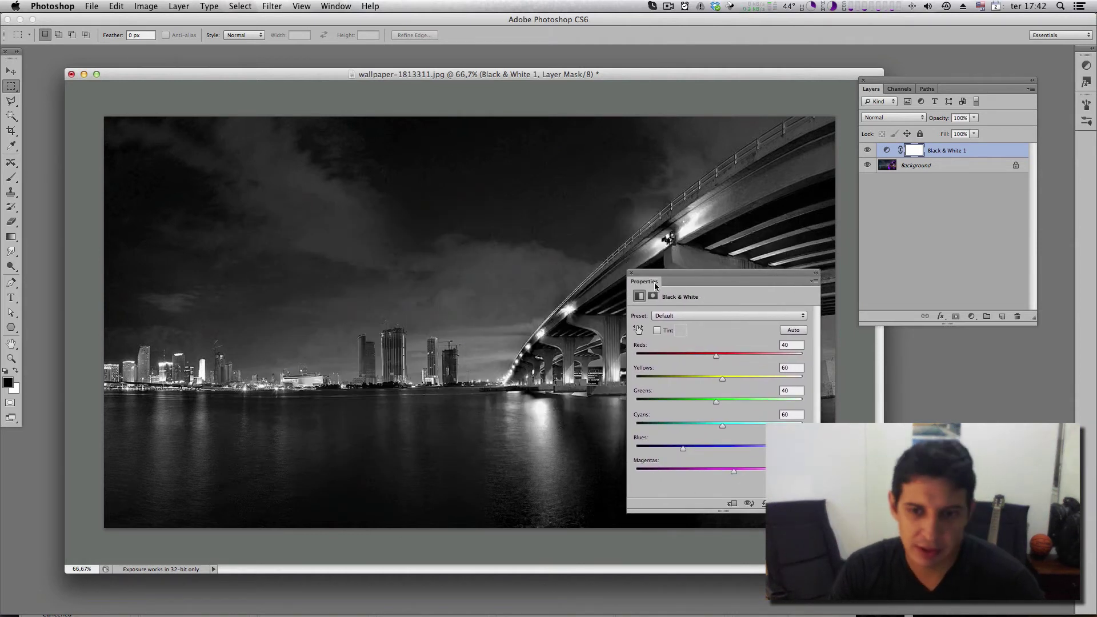
pyautogui.click(631, 273)
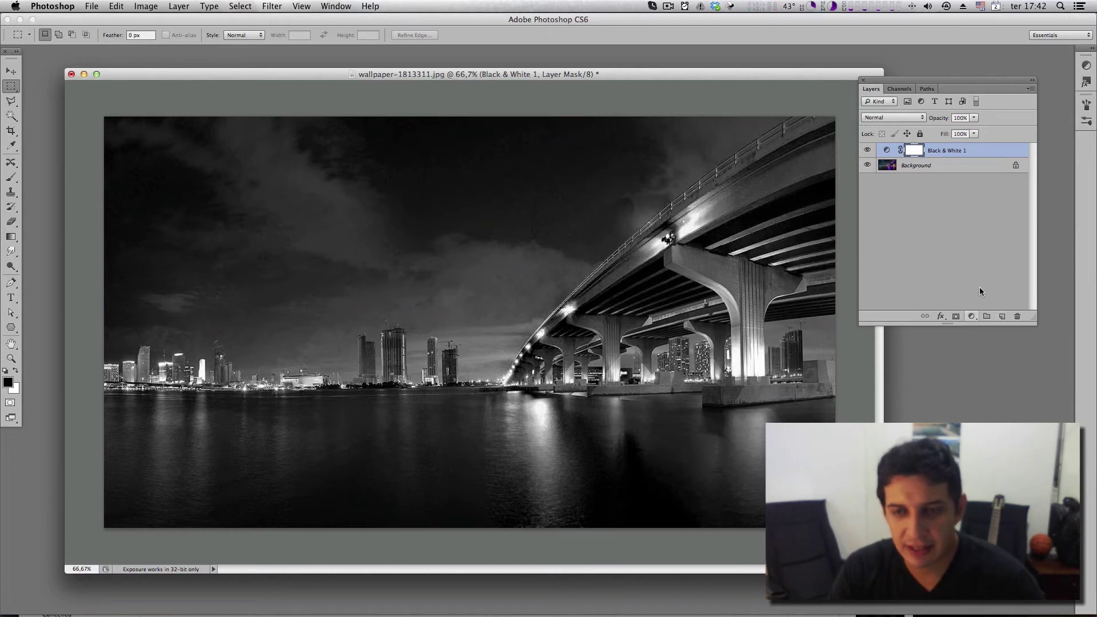
pyautogui.moveTo(994, 152); pyautogui.dragTo(1016, 316)
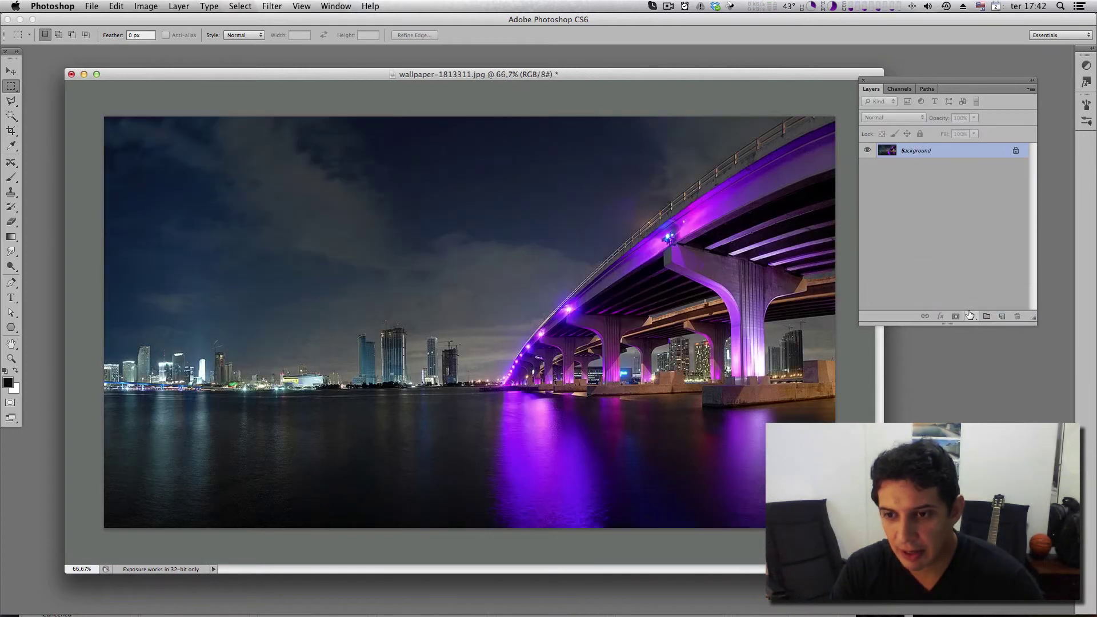
# Add a Vibrance adjustment layer above the background with Vibrance set to +63 and Saturation to -34.
pyautogui.click(971, 316)
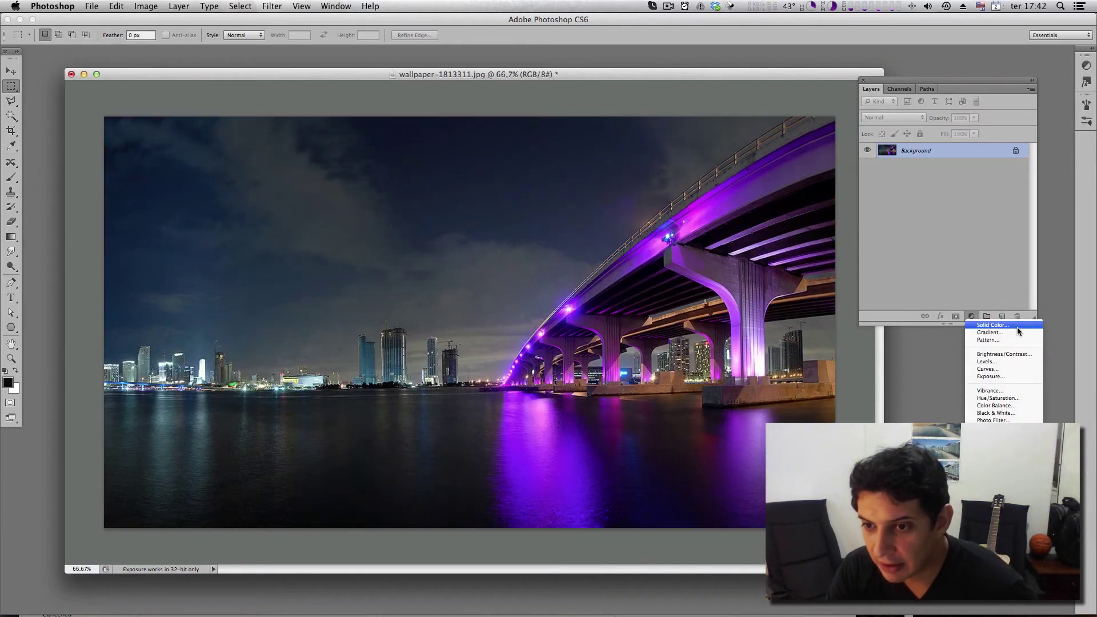
pyautogui.click(1034, 391)
pyautogui.moveTo(719, 326); pyautogui.dragTo(697, 326)
pyautogui.moveTo(738, 269); pyautogui.dragTo(261, 124)
pyautogui.moveTo(254, 181); pyautogui.dragTo(281, 183)
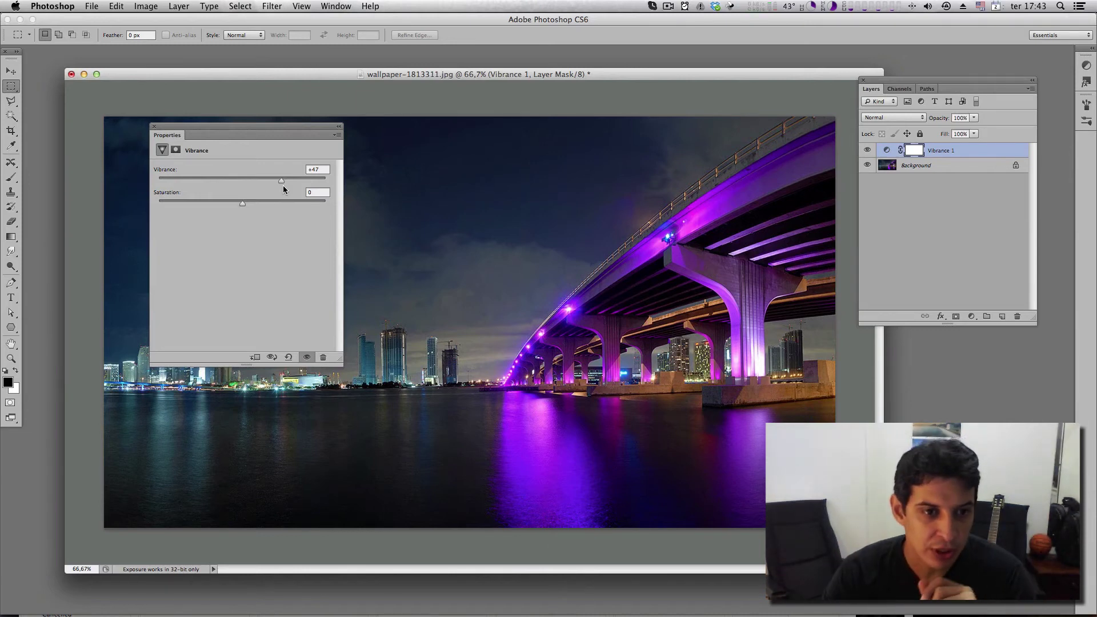
pyautogui.moveTo(245, 202); pyautogui.dragTo(214, 208)
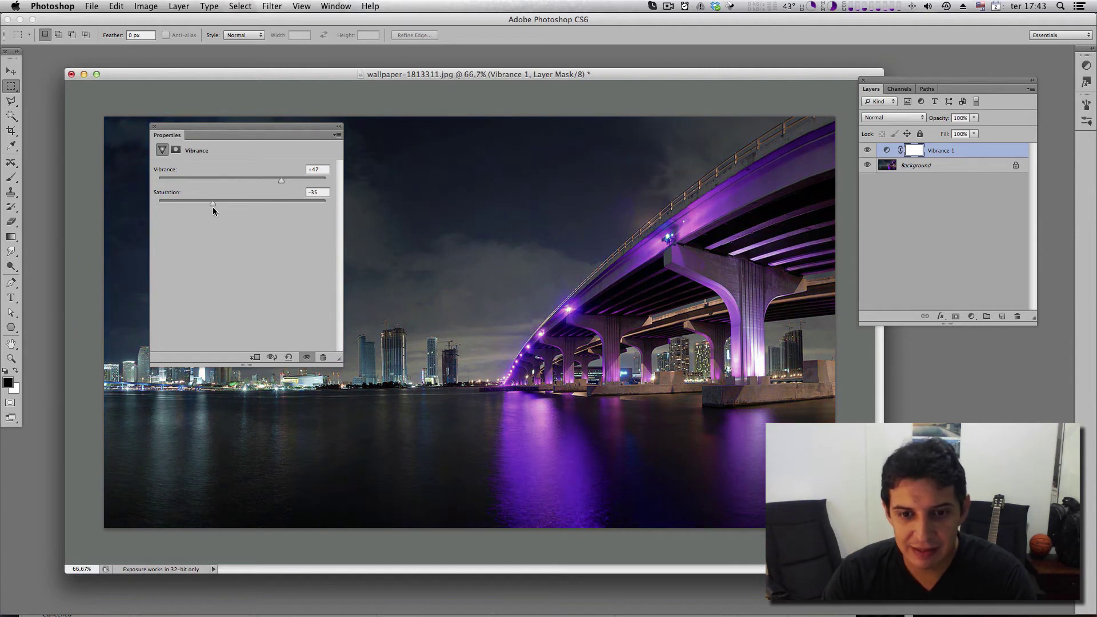
pyautogui.moveTo(281, 182); pyautogui.dragTo(295, 184)
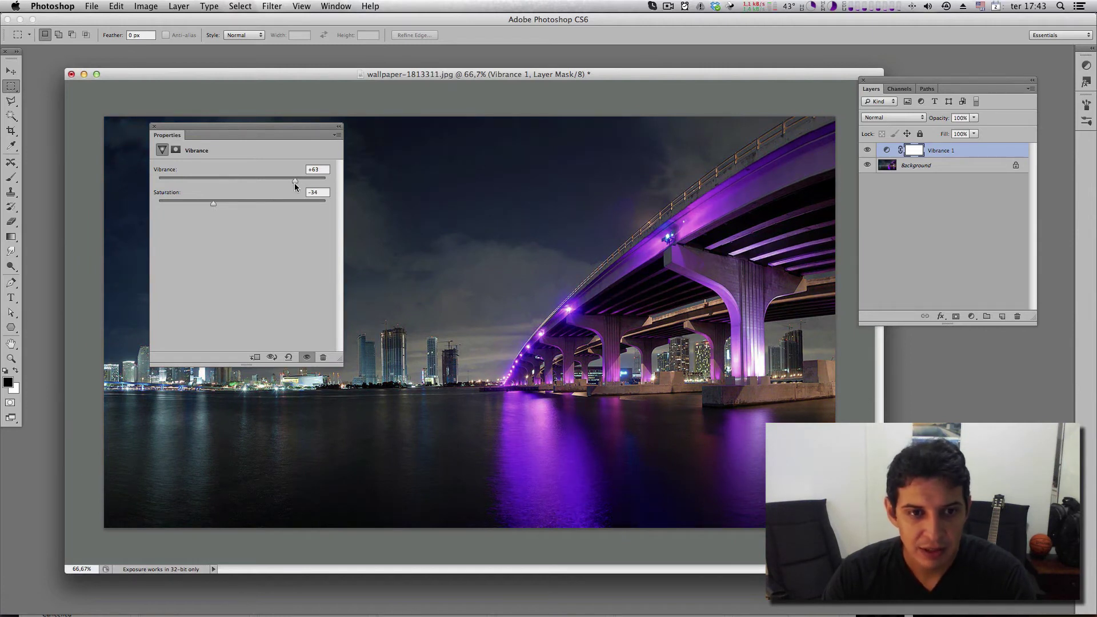
pyautogui.click(154, 126)
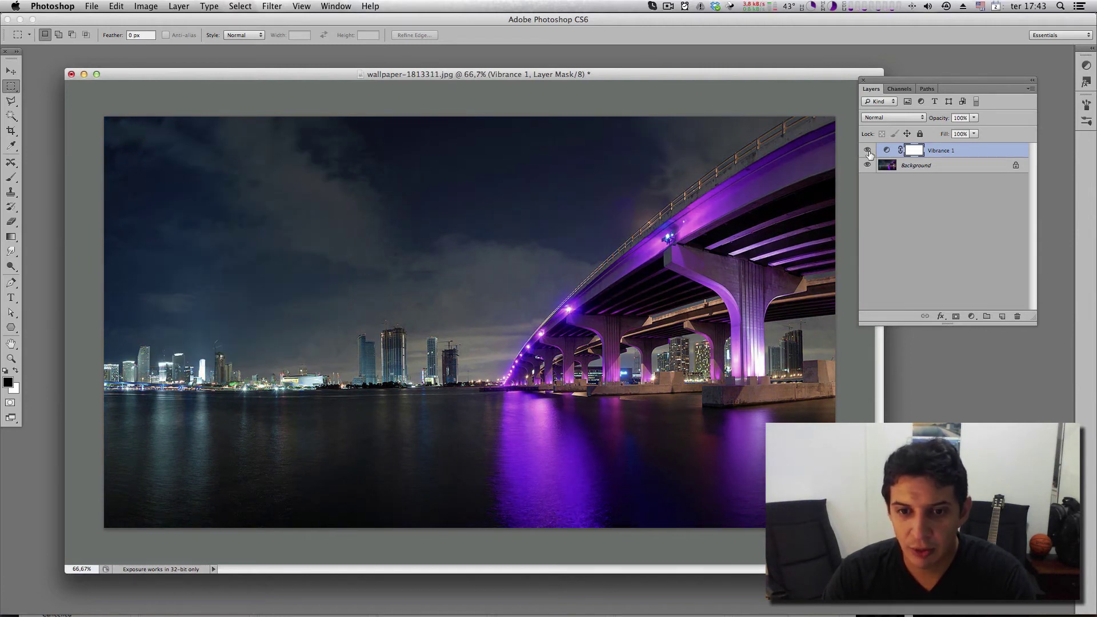
# Toggle the Vibrance layer's visibility to compare the photo with and without the adjustment, ending with it shown.
pyautogui.click(867, 150)
pyautogui.click(867, 150)
pyautogui.click(867, 150)
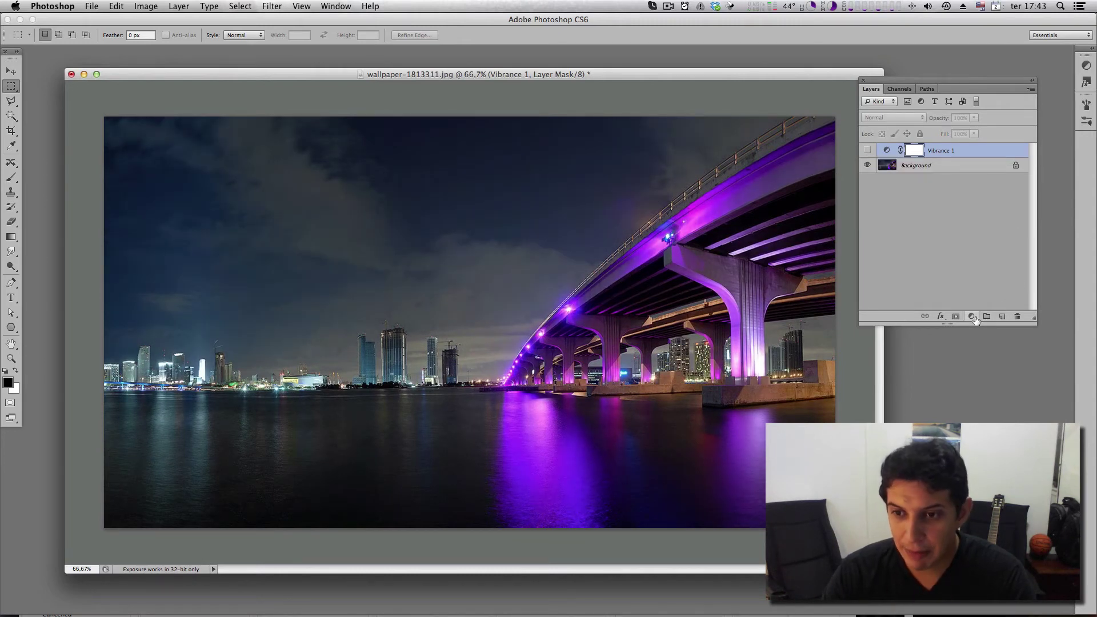
pyautogui.click(867, 150)
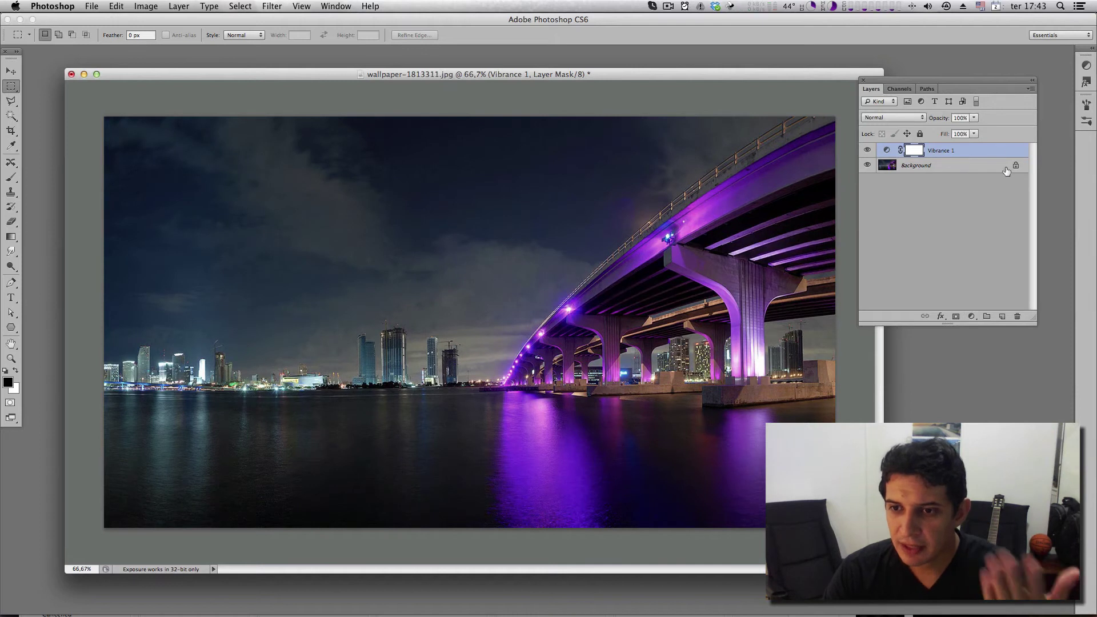
# Add a Brightness/Contrast adjustment layer above the Vibrance layer with Brightness at -31 and Contrast at 84.
pyautogui.click(973, 318)
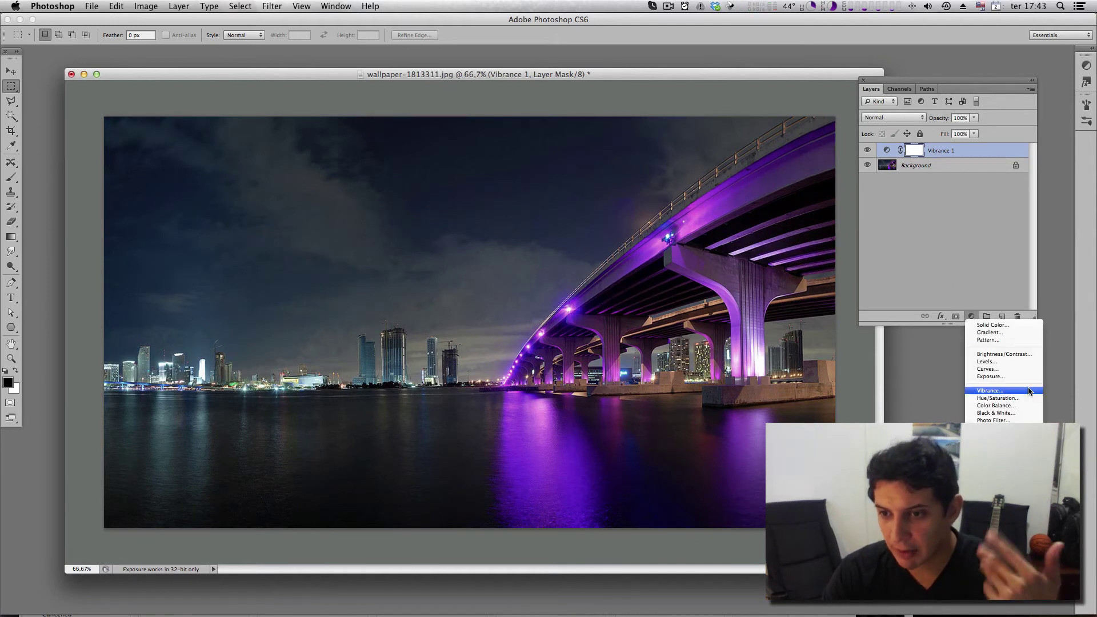
pyautogui.click(1031, 353)
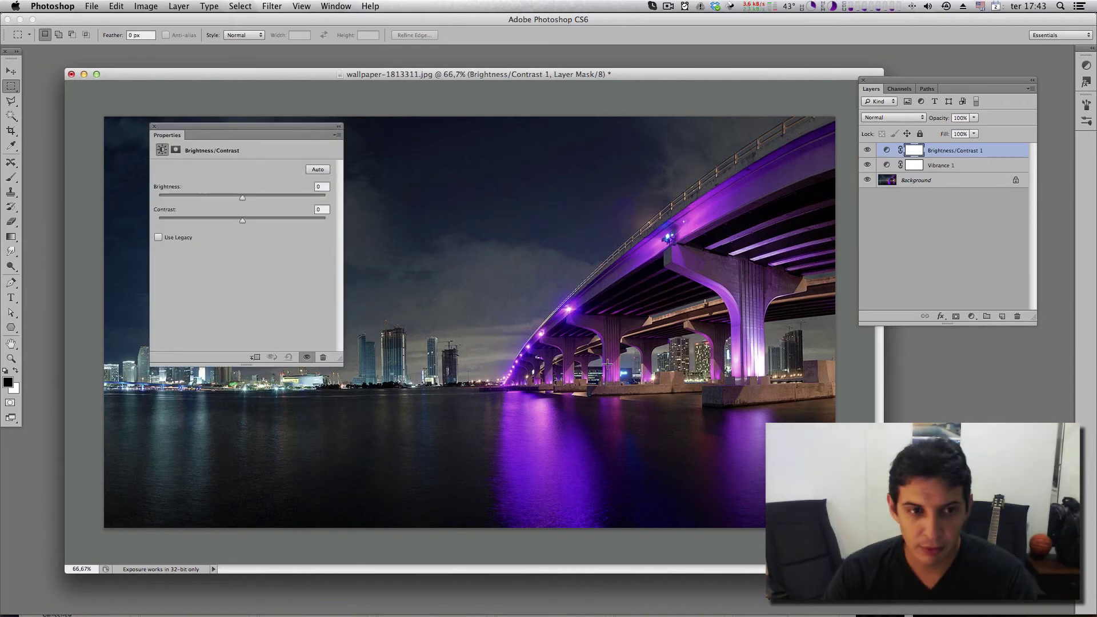
pyautogui.moveTo(243, 197); pyautogui.dragTo(288, 199)
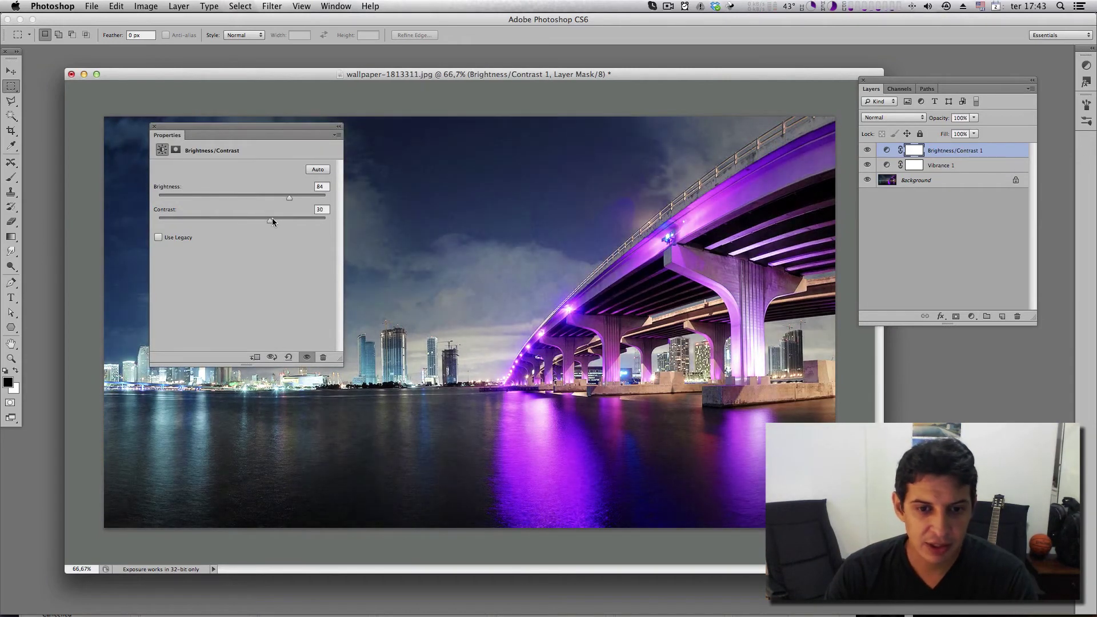
pyautogui.moveTo(296, 217); pyautogui.dragTo(225, 198)
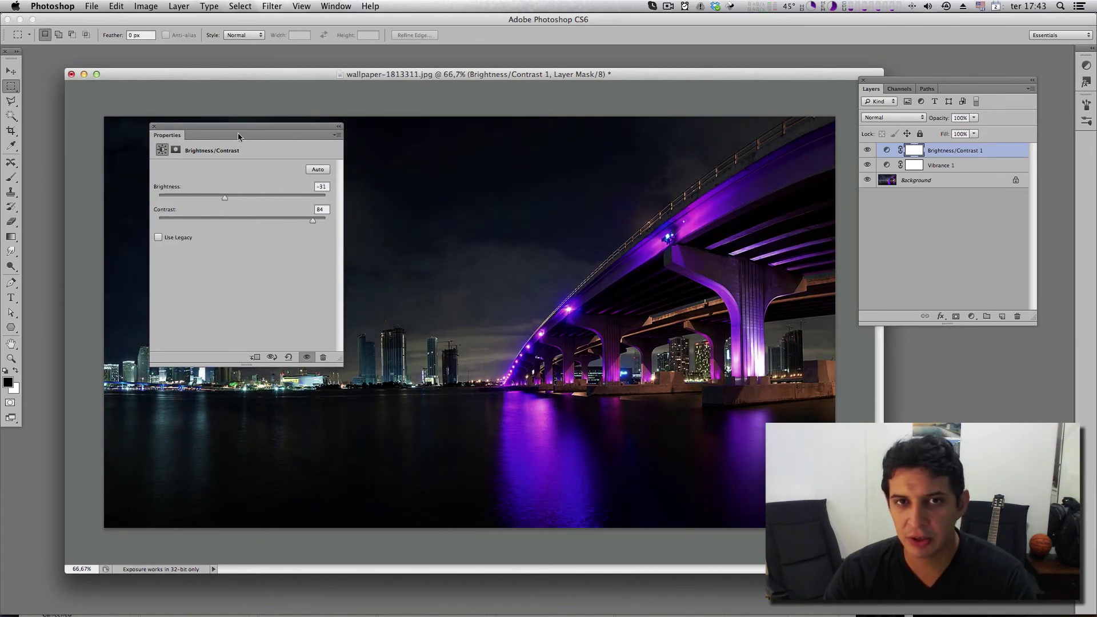
pyautogui.click(154, 126)
pyautogui.click(150, 6)
pyautogui.moveTo(189, 45)
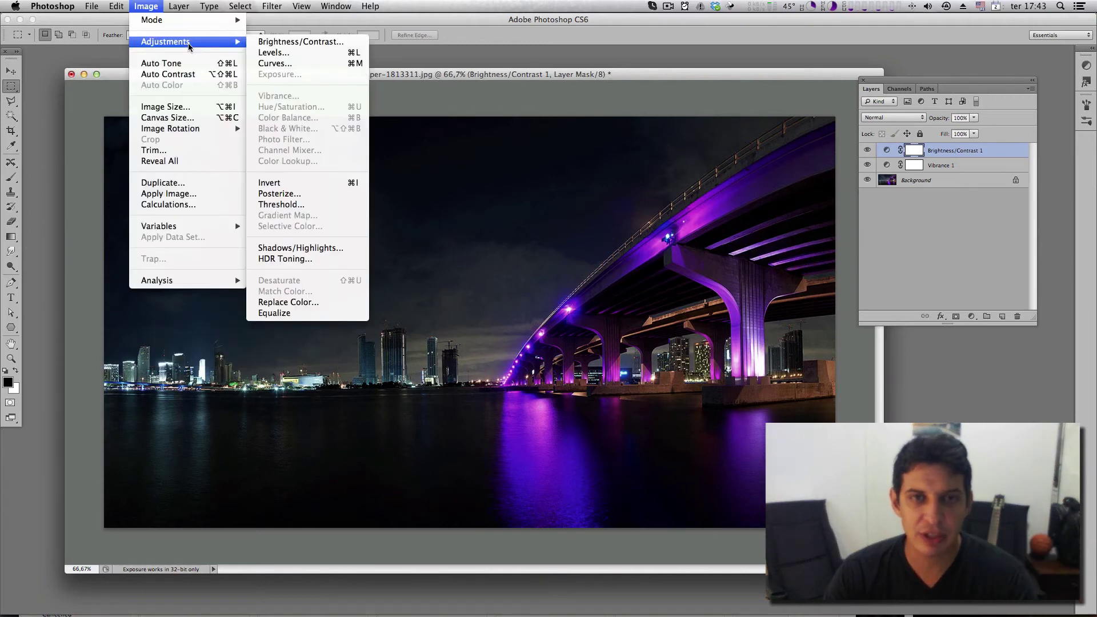
pyautogui.click(988, 237)
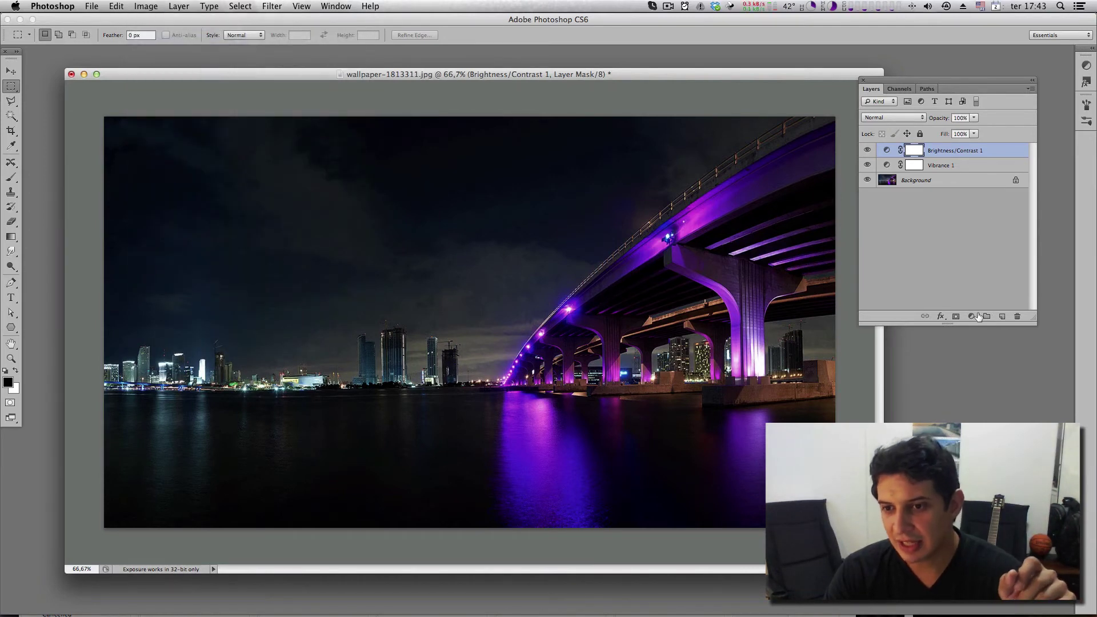
pyautogui.moveTo(997, 151)
pyautogui.mouseDown()
pyautogui.moveTo(997, 167)
pyautogui.moveTo(1000, 151)
pyautogui.mouseUp()
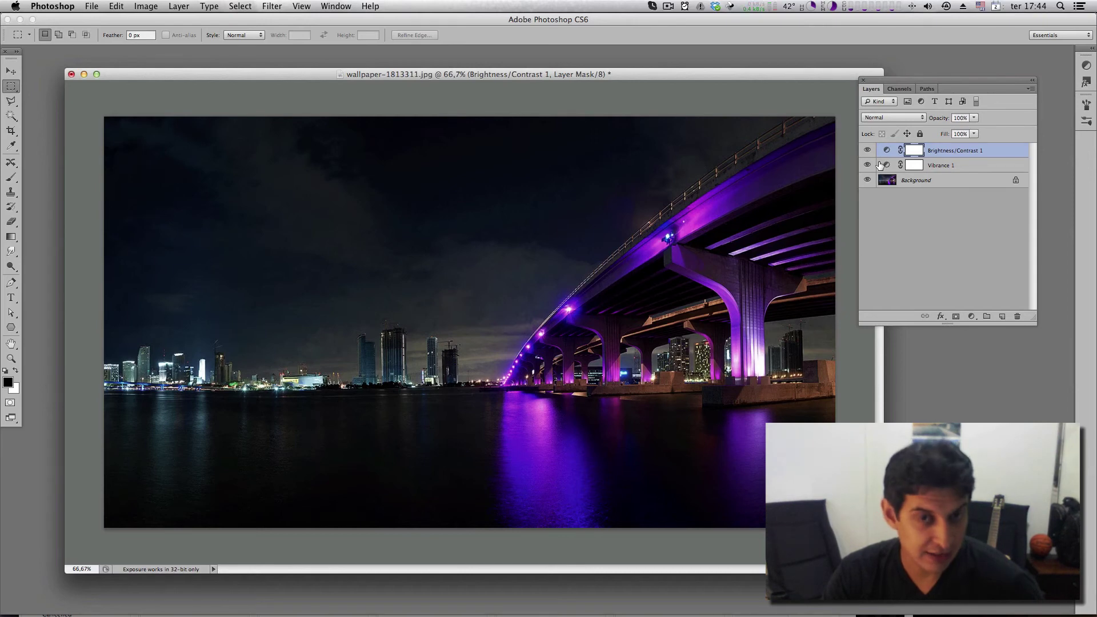
# Add an Exposure adjustment layer with Exposure at +2,16 and Offset at -0,0563, and undo the trial Gamma Correction change.
pyautogui.click(971, 317)
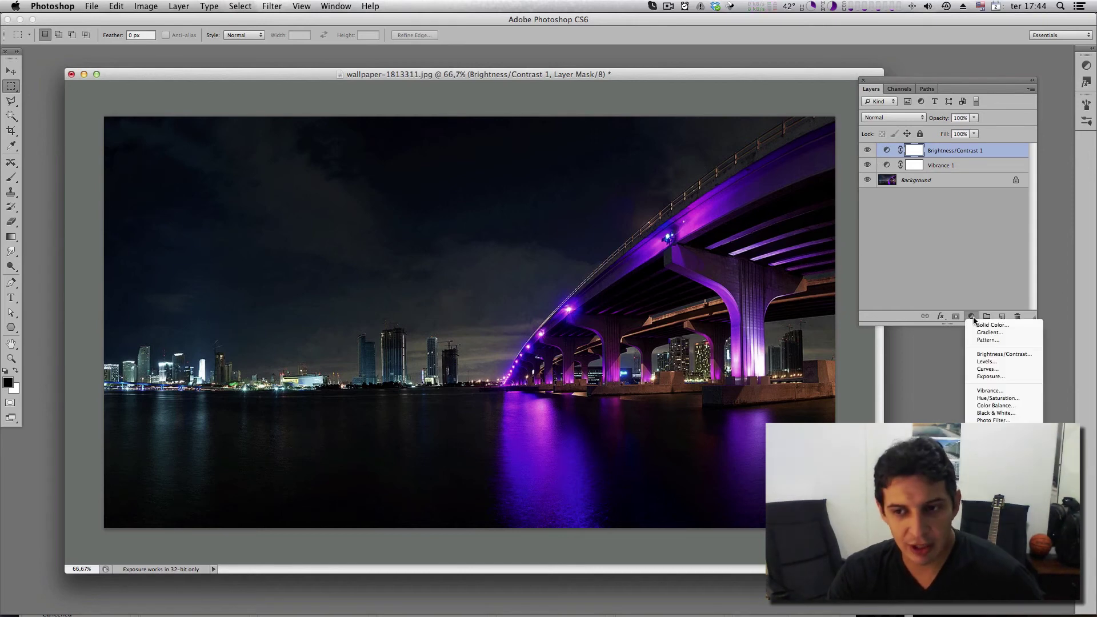
pyautogui.click(1025, 376)
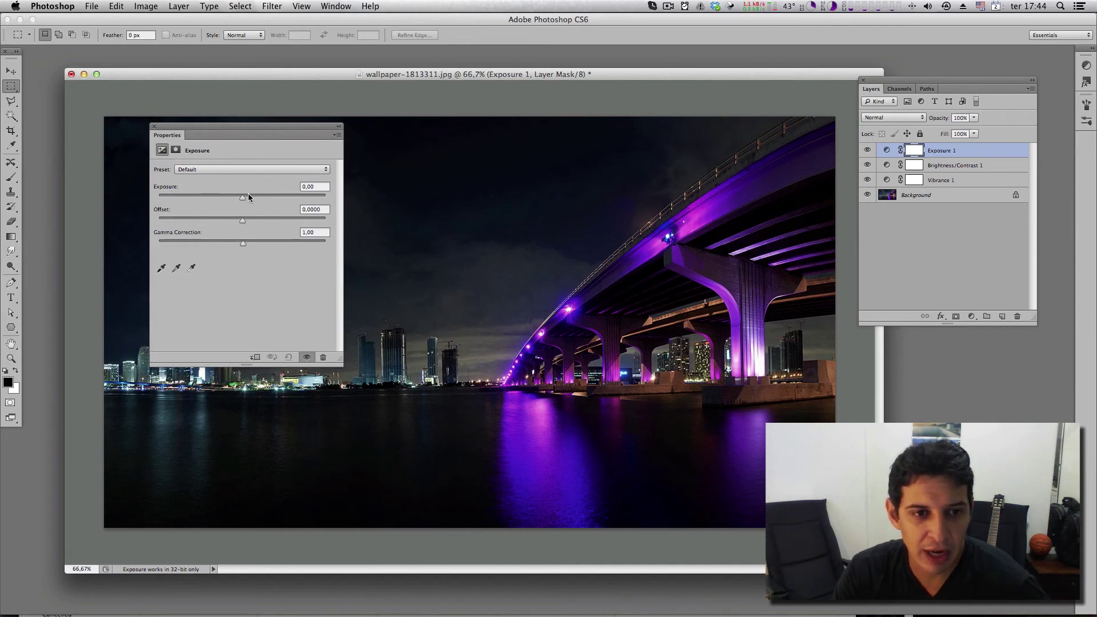
pyautogui.moveTo(248, 195); pyautogui.dragTo(266, 245)
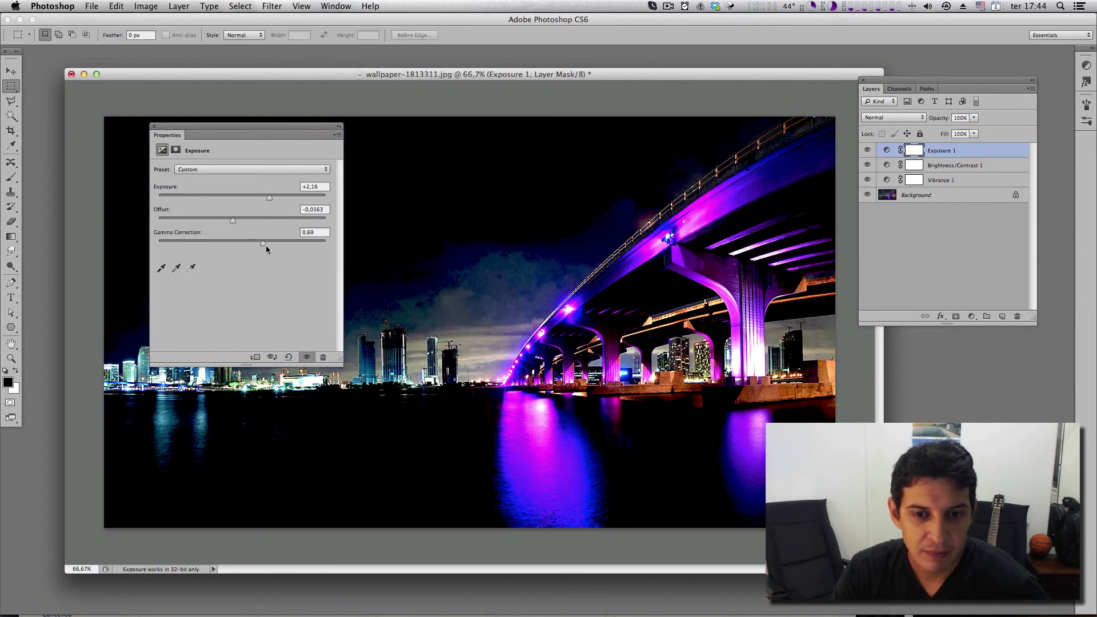
pyautogui.press('super+z')
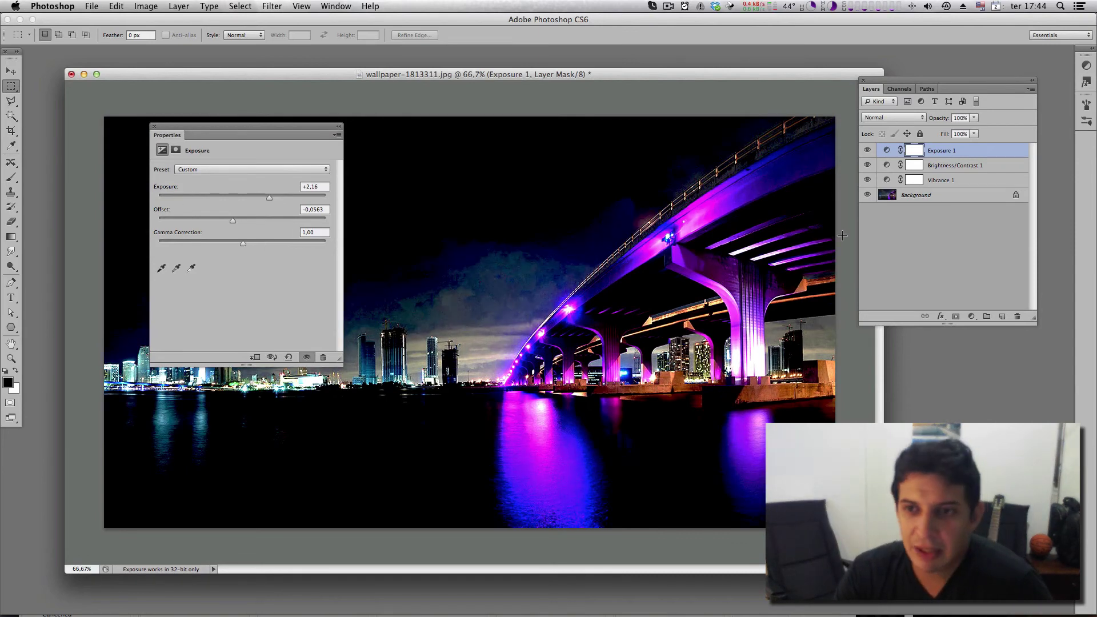
pyautogui.click(154, 126)
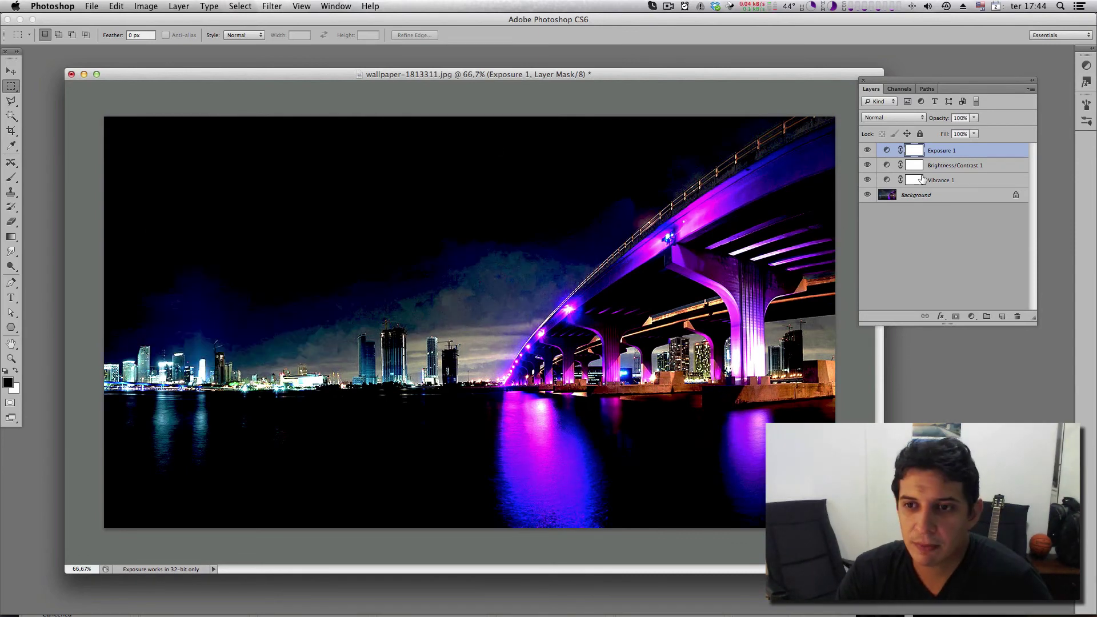
pyautogui.click(145, 6)
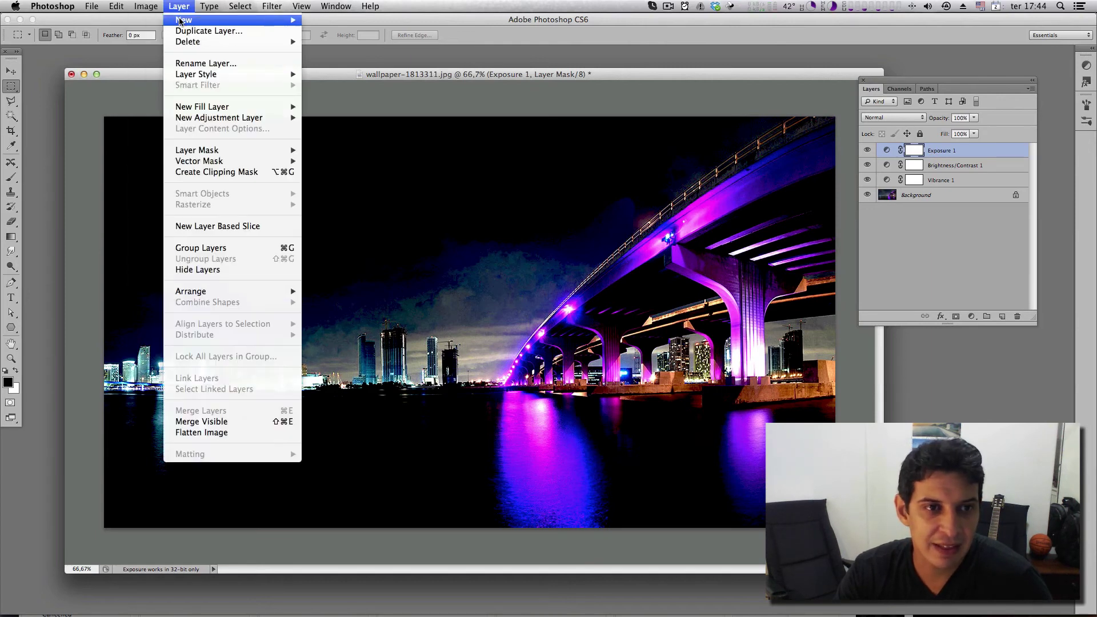
pyautogui.moveTo(169, 41)
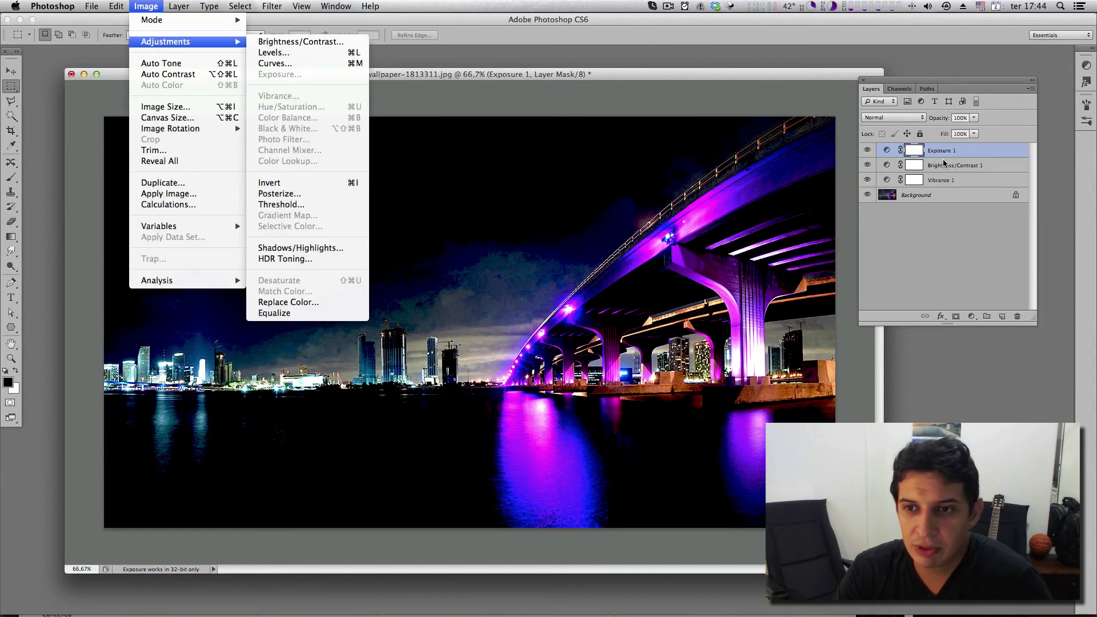
pyautogui.click(548, 308)
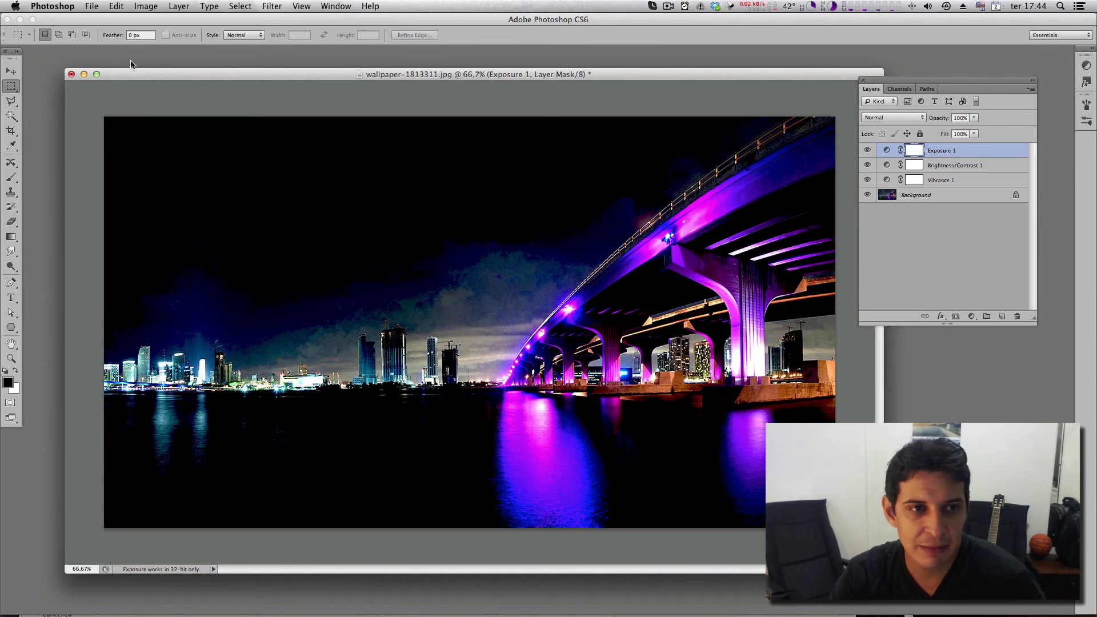
pyautogui.click(145, 7)
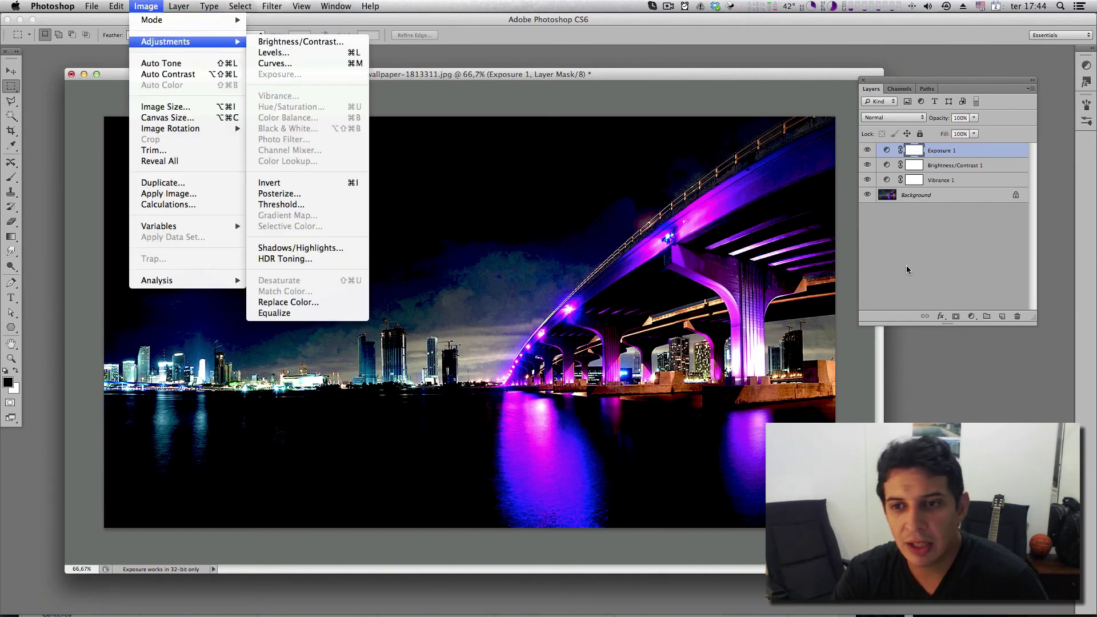
pyautogui.press('Escape')
pyautogui.click(971, 316)
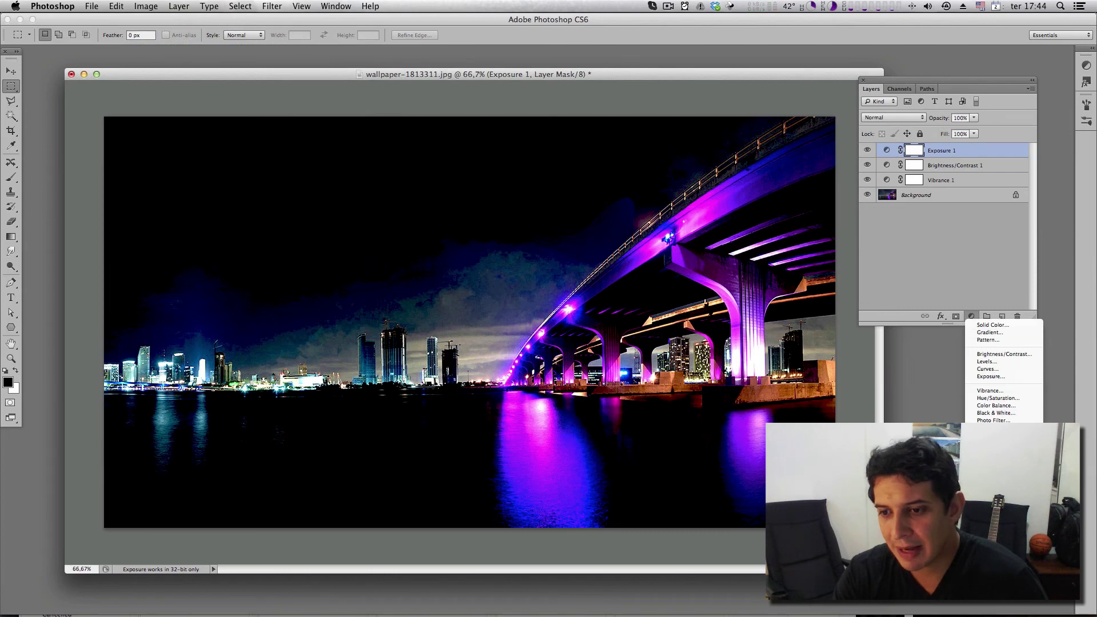
# Hide and reshow the adjustment layers to compare the Exposure-adjusted photo with the original.
pyautogui.click(957, 257)
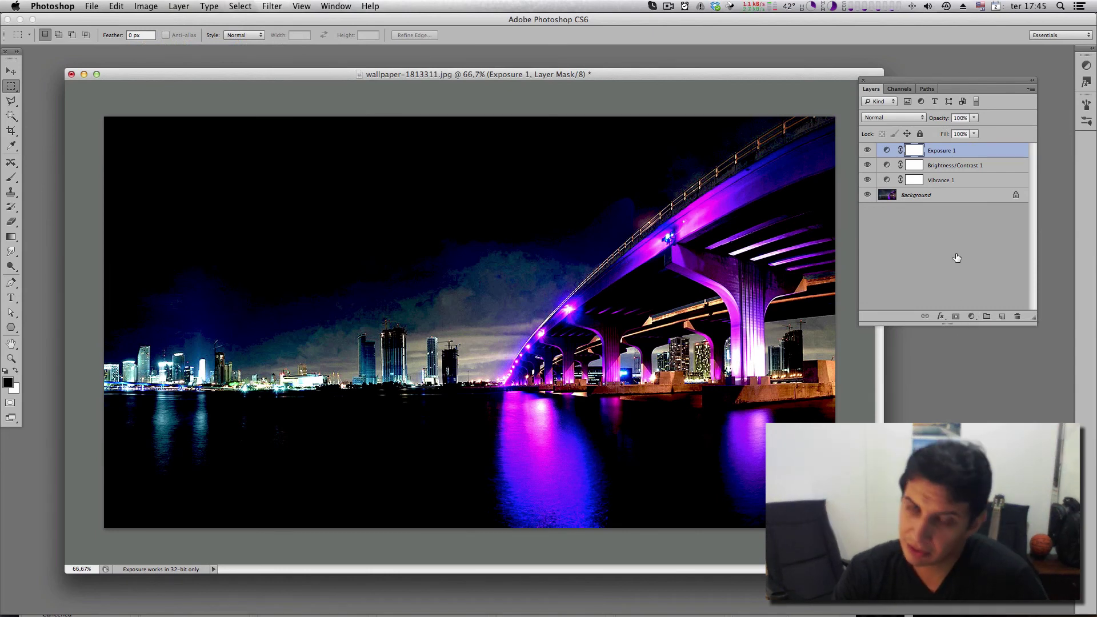
pyautogui.moveTo(867, 150); pyautogui.dragTo(867, 173)
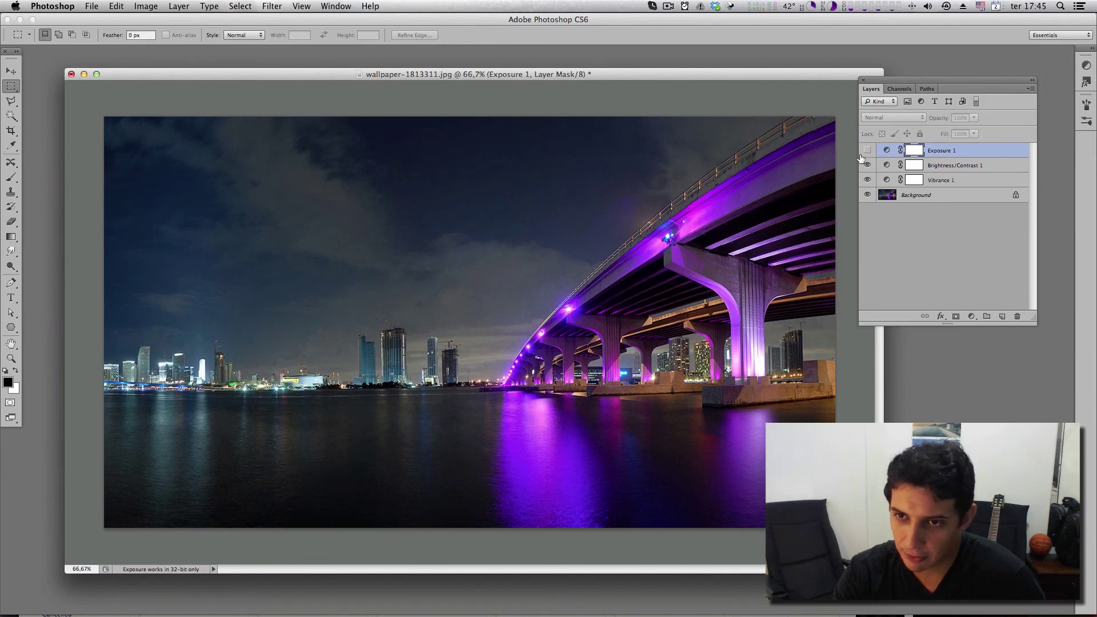
pyautogui.keyDown('alt'); pyautogui.click(868, 191); pyautogui.keyUp('alt')
# Add a Gradient Map adjustment layer above the Exposure layer and apply the blue, red and yellow gradient preset.
pyautogui.click(971, 317)
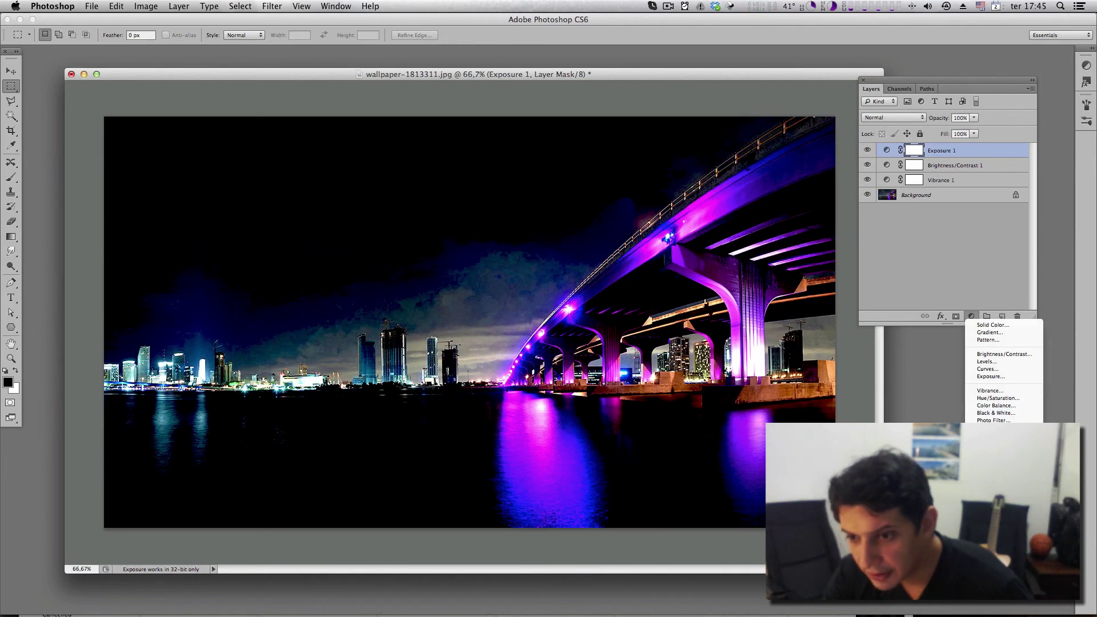
pyautogui.click(991, 471)
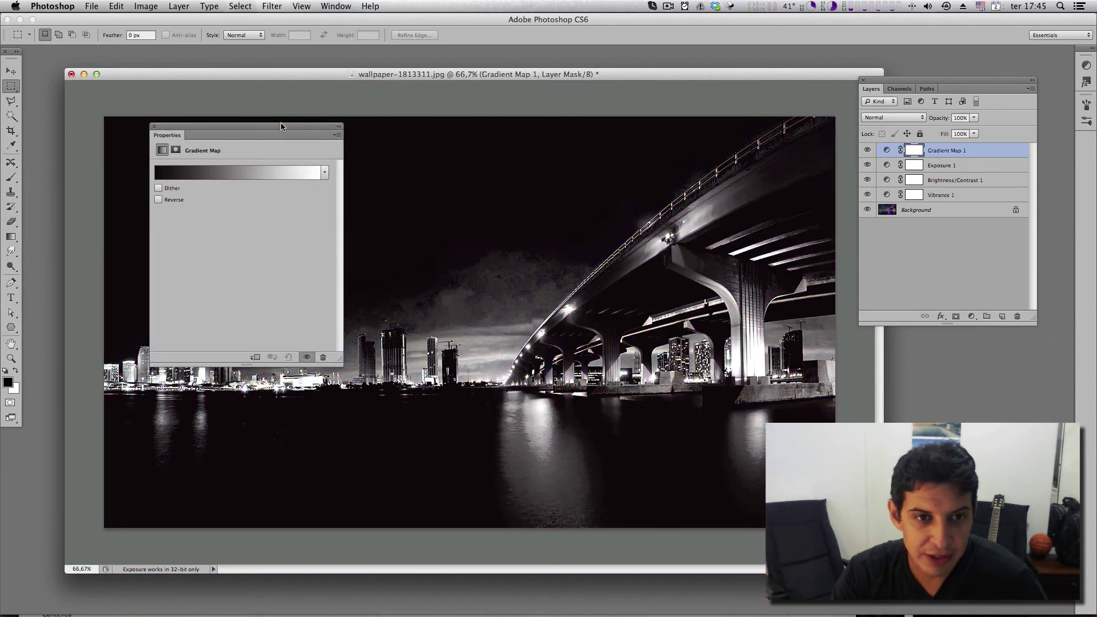
pyautogui.moveTo(281, 126); pyautogui.dragTo(396, 355)
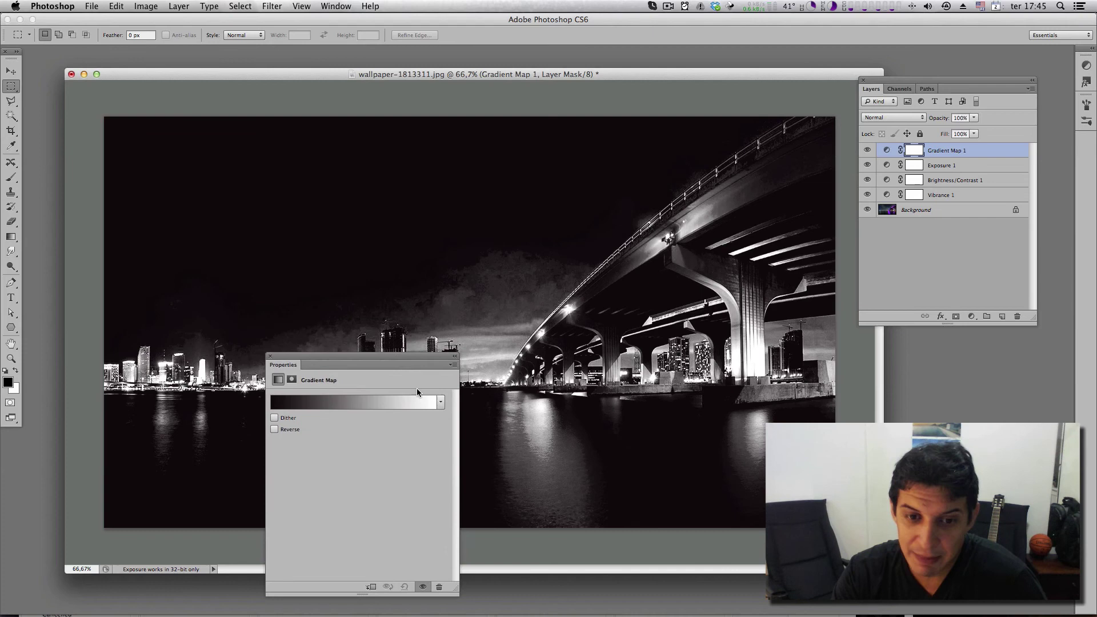
pyautogui.click(441, 405)
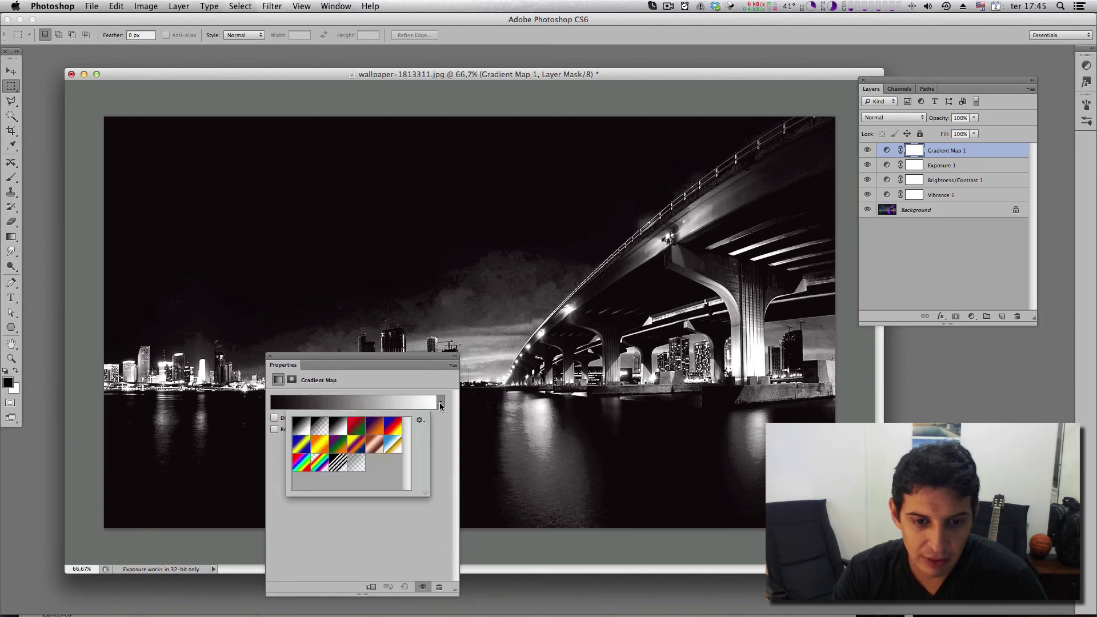
pyautogui.click(393, 432)
pyautogui.moveTo(425, 364); pyautogui.dragTo(288, 141)
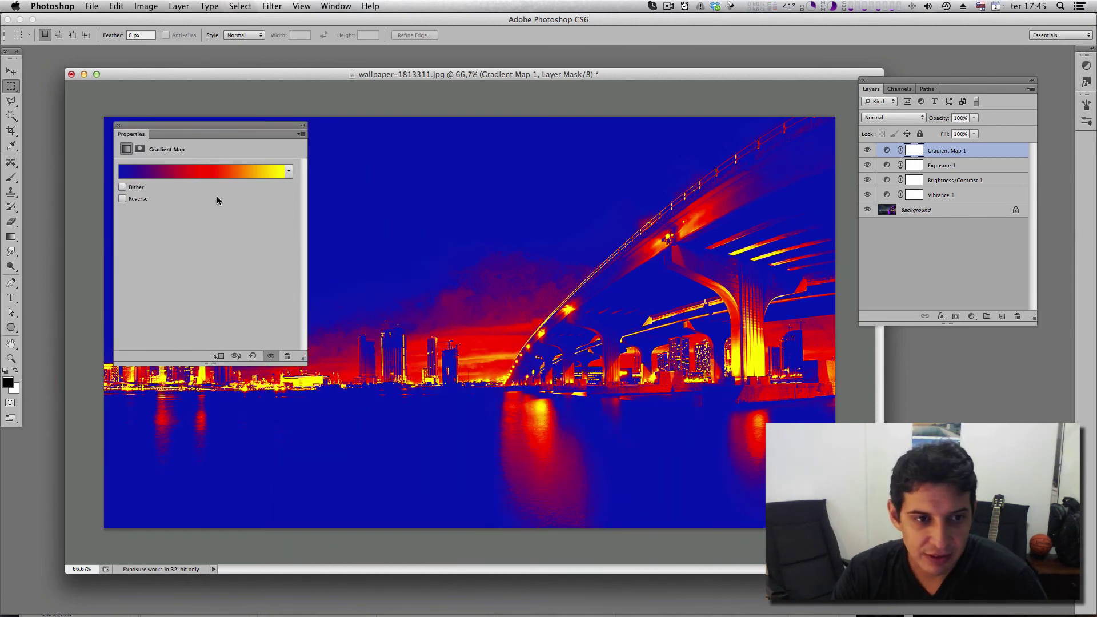
# Try the blue-and-gold and copper presets on the Gradient Map, ending with the Yellow, Violet, Orange, Blue preset.
pyautogui.click(289, 172)
pyautogui.click(240, 213)
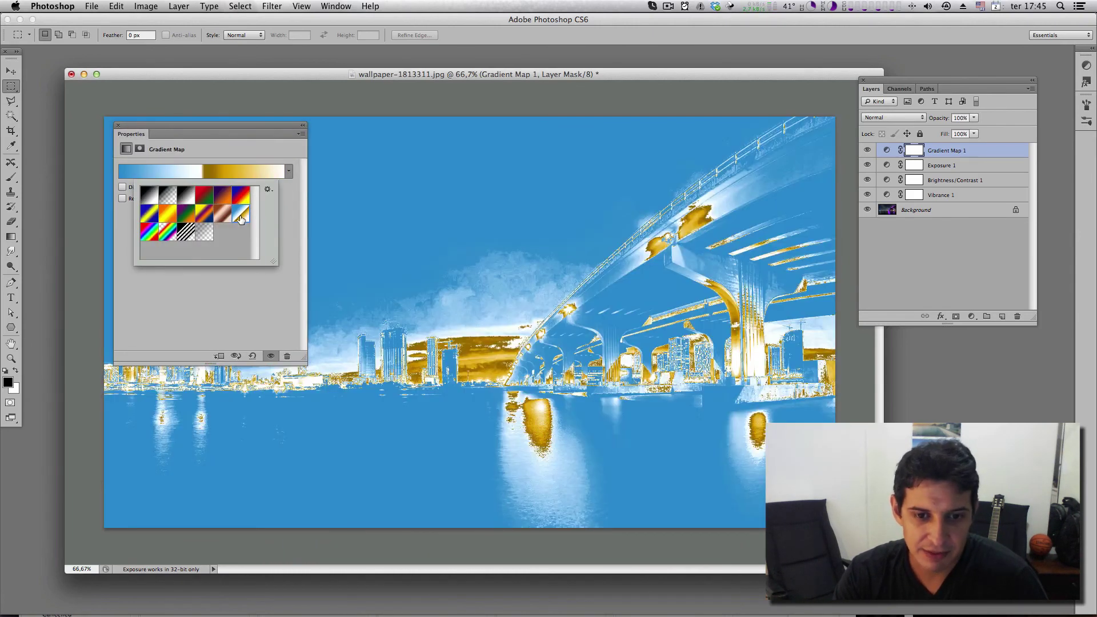
pyautogui.click(220, 219)
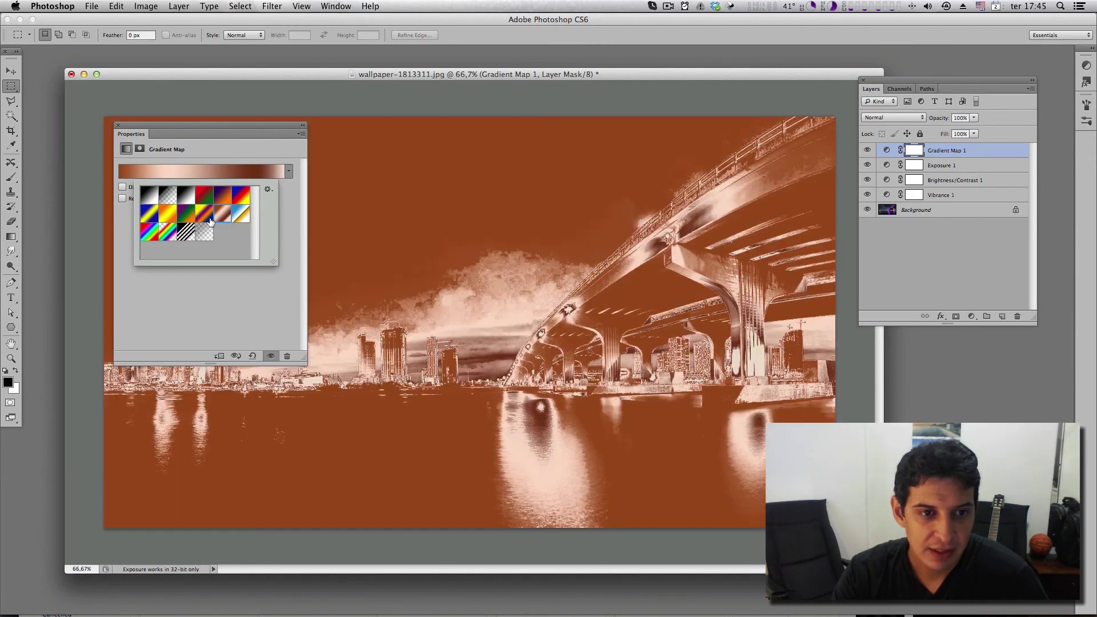
pyautogui.click(206, 219)
# Customize the Gradient Map's gradient by moving the orange stop to 31% and the violet stop towards the blue end.
pyautogui.click(184, 174)
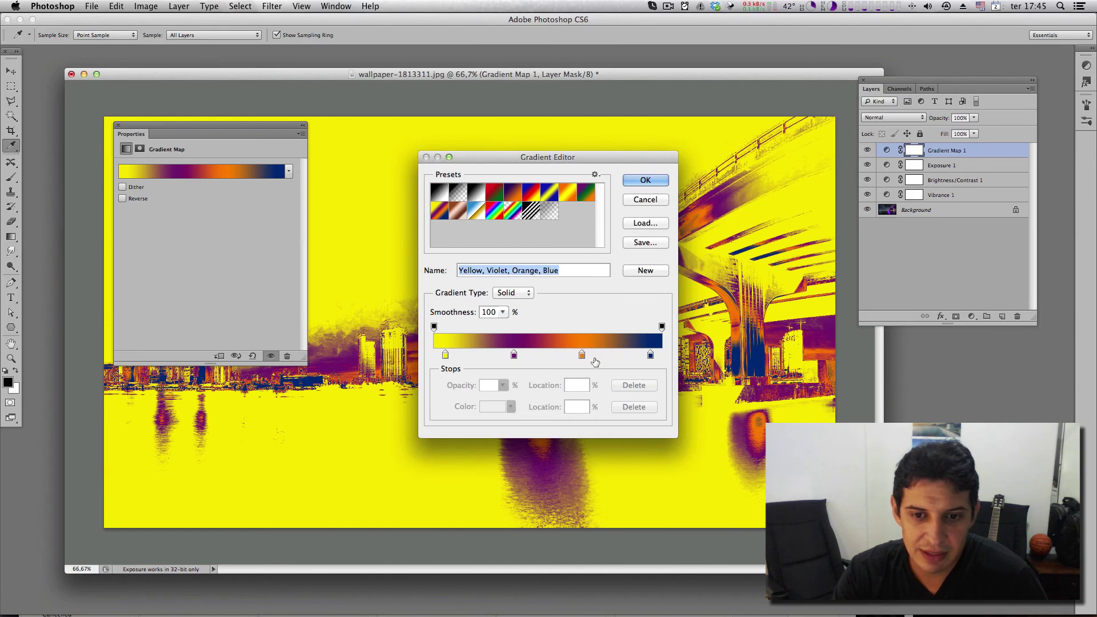
pyautogui.moveTo(583, 355)
pyautogui.mouseDown()
pyautogui.moveTo(619, 355)
pyautogui.moveTo(485, 355)
pyautogui.moveTo(602, 355)
pyautogui.mouseUp()
pyautogui.click(484, 355)
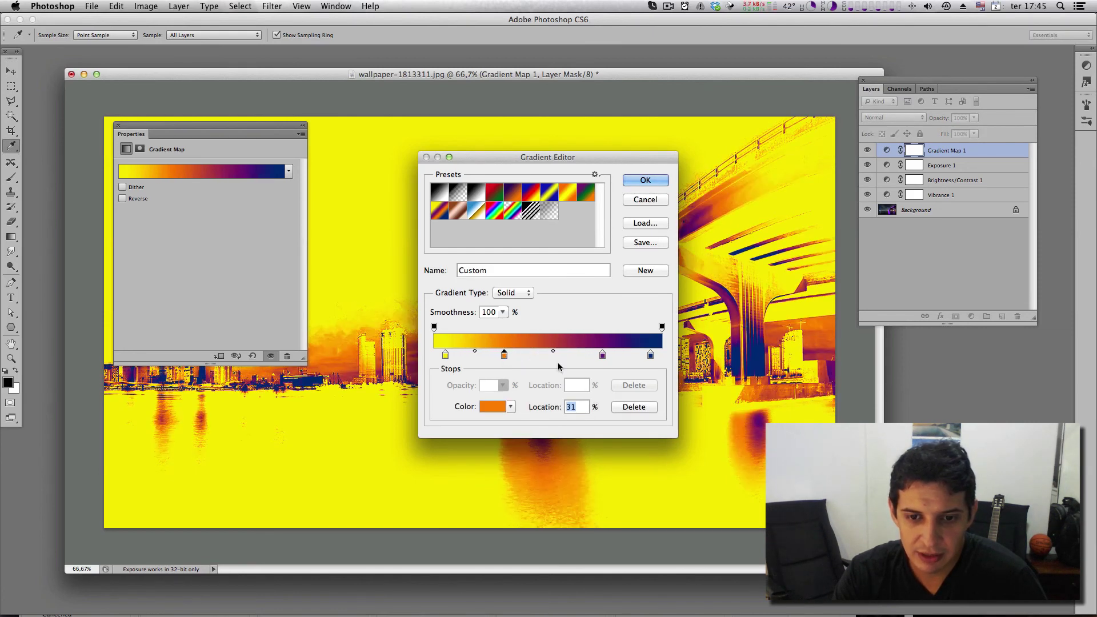
pyautogui.click(650, 355)
pyautogui.click(645, 181)
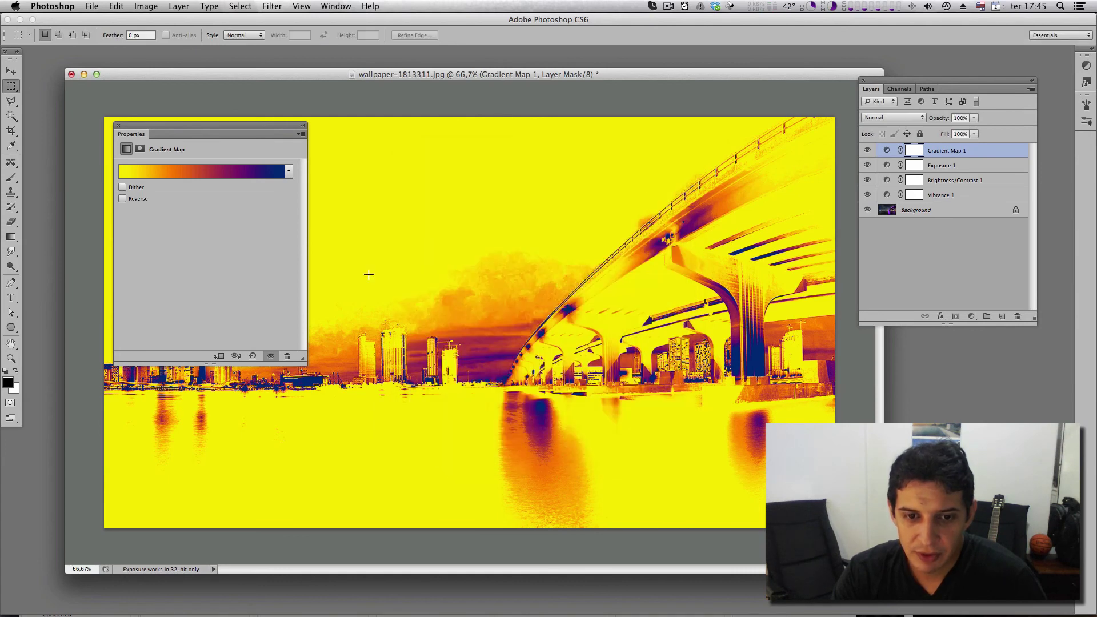
pyautogui.click(118, 125)
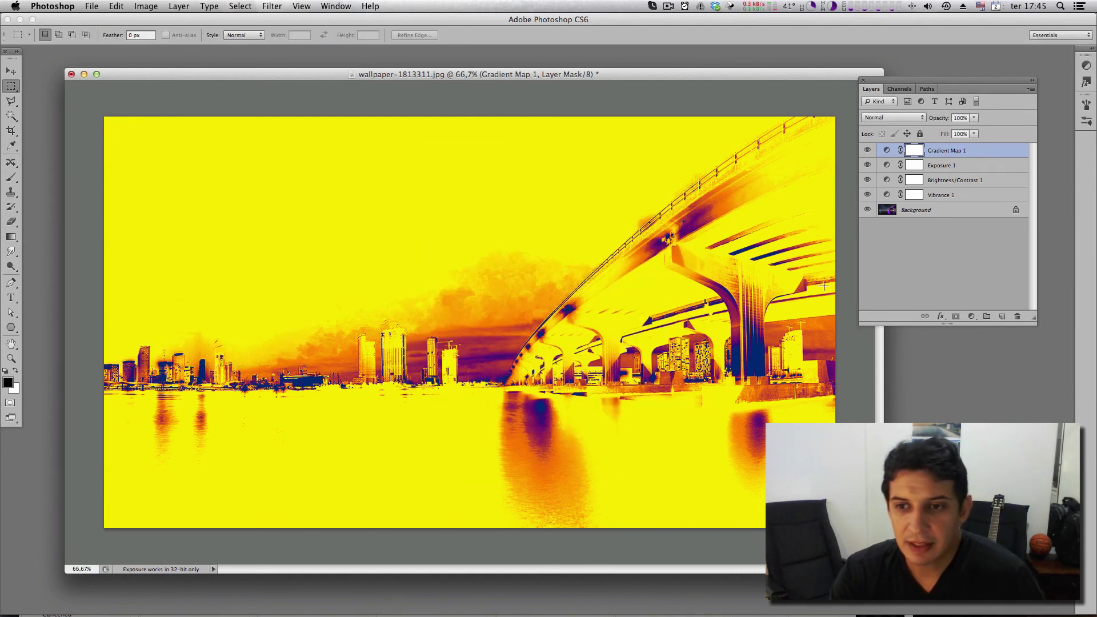
# Hide and reshow the adjustments, including the Gradient Map layer, to compare the recolored photo with the original.
pyautogui.click(867, 150)
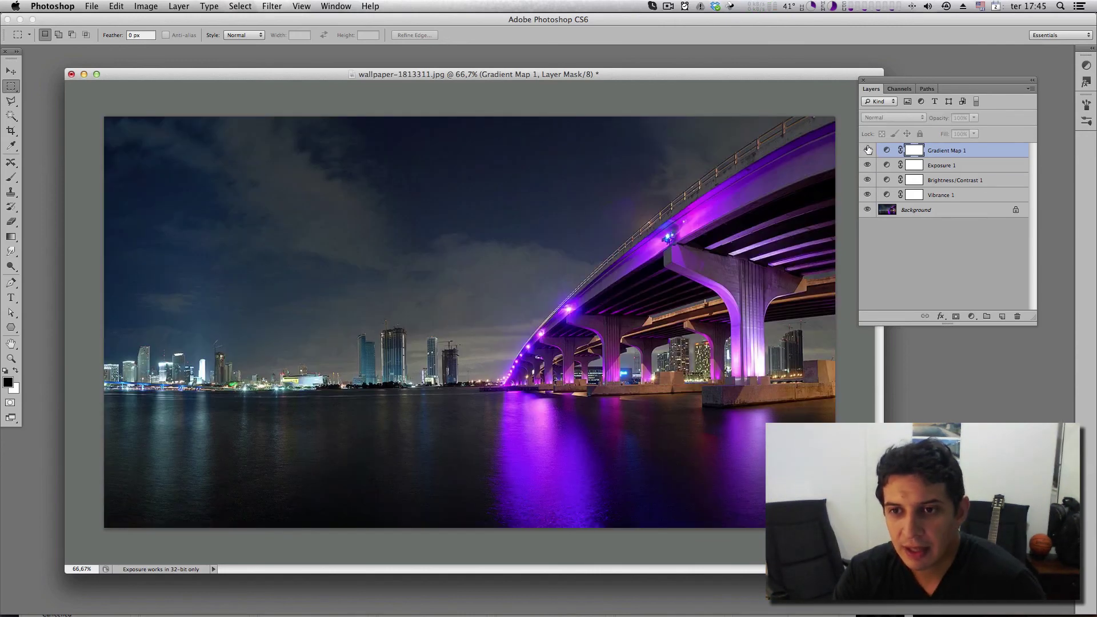
pyautogui.click(867, 150)
pyautogui.click(971, 317)
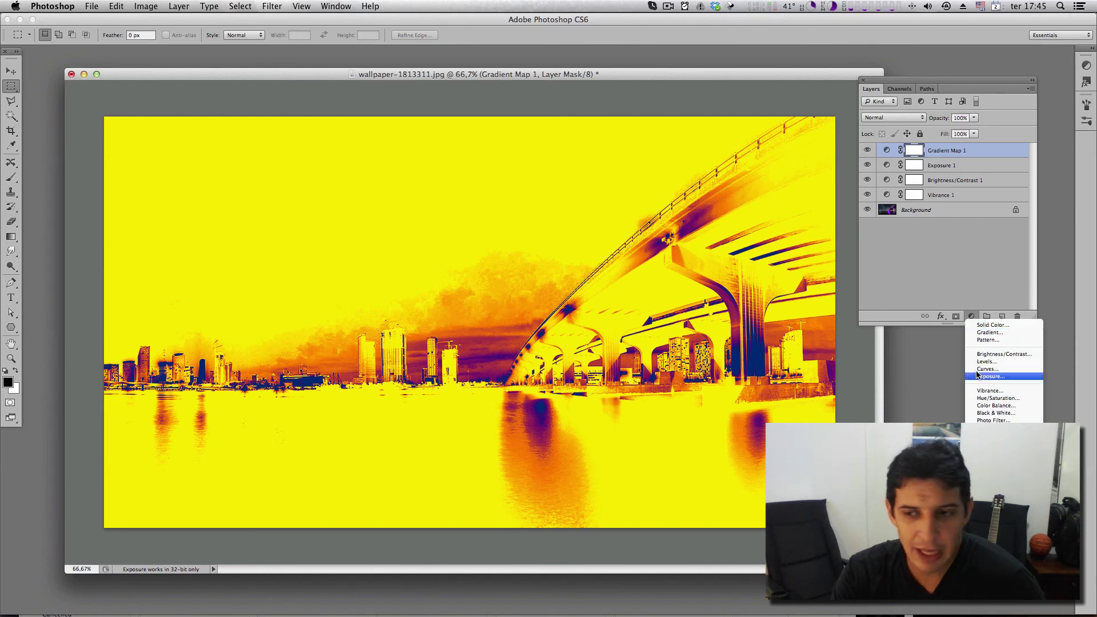
pyautogui.click(999, 302)
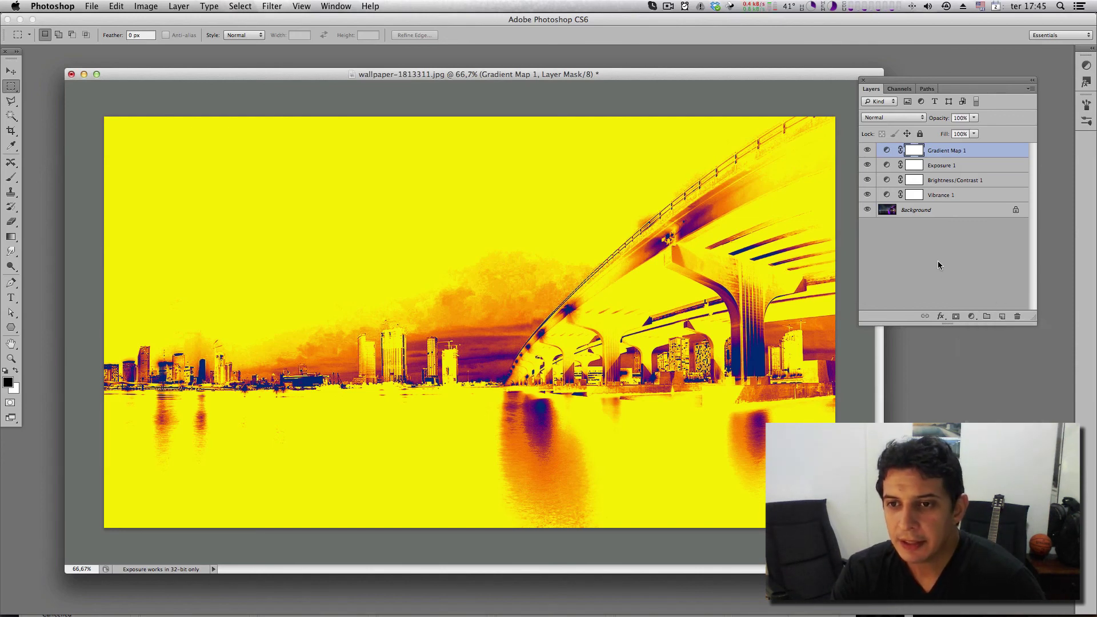